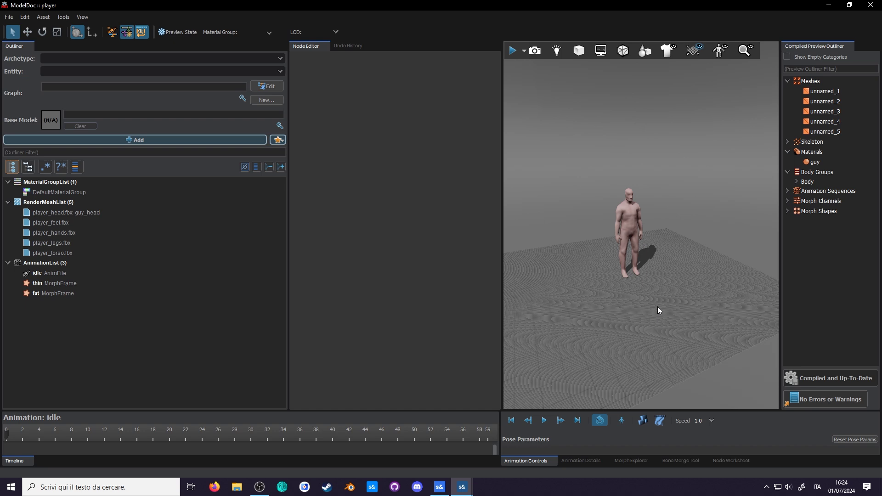
Step: Start the physics preview of the player model and leave it
click(641, 418)
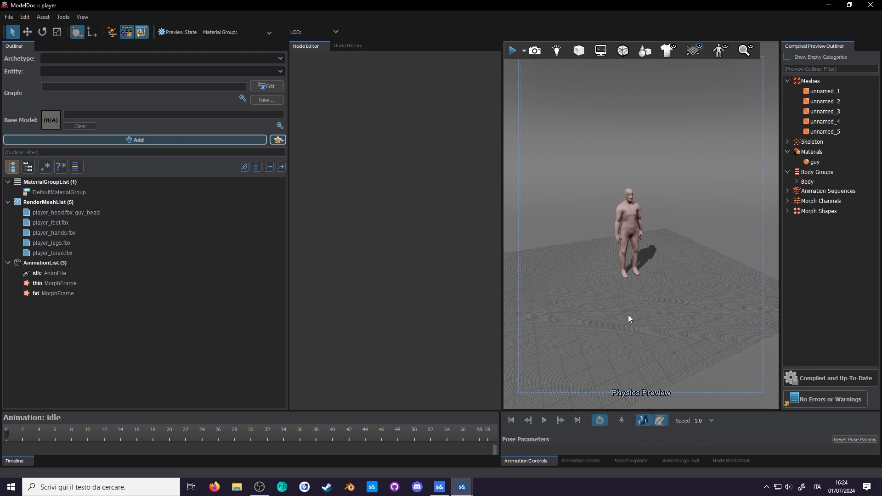
key(F4)
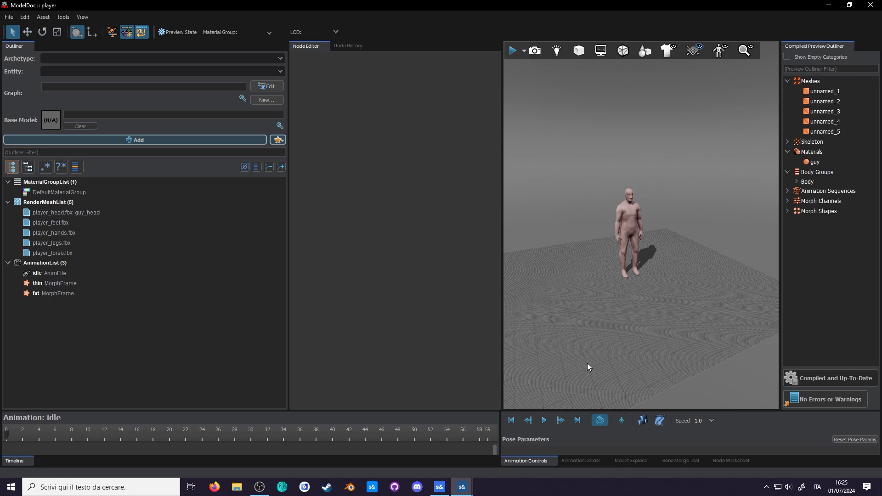
Step: Add a PhysicsShapeCapsule node to the model with its parent bone set to (None)
click(219, 141)
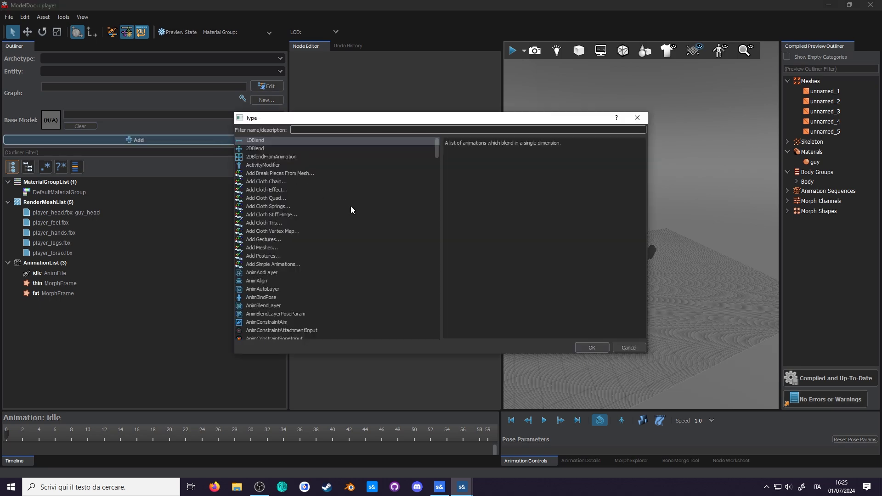
text(physicsshape)
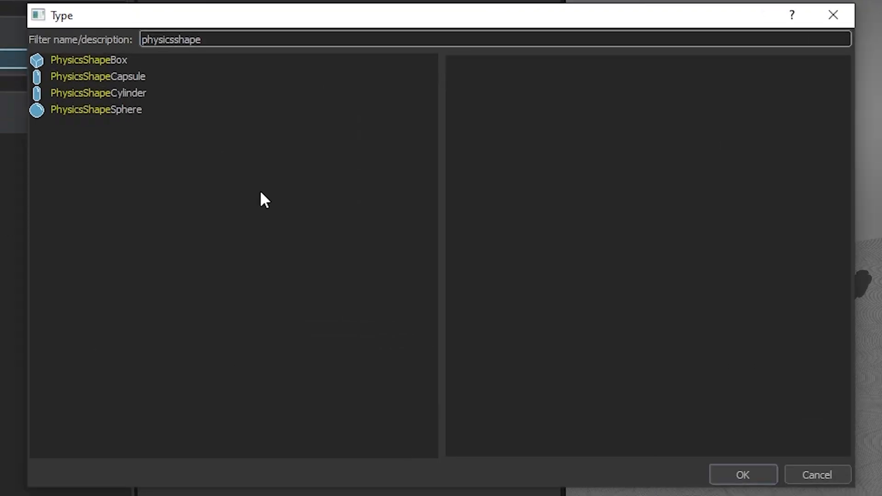
click(97, 77)
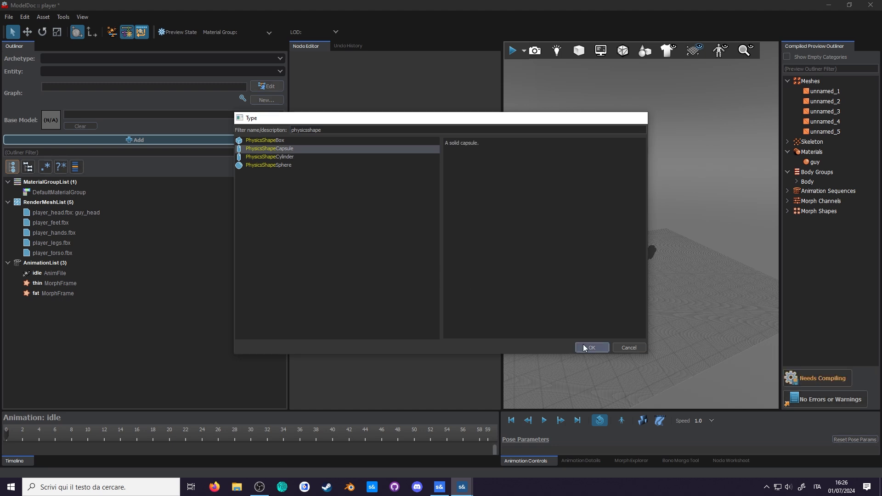
click(584, 348)
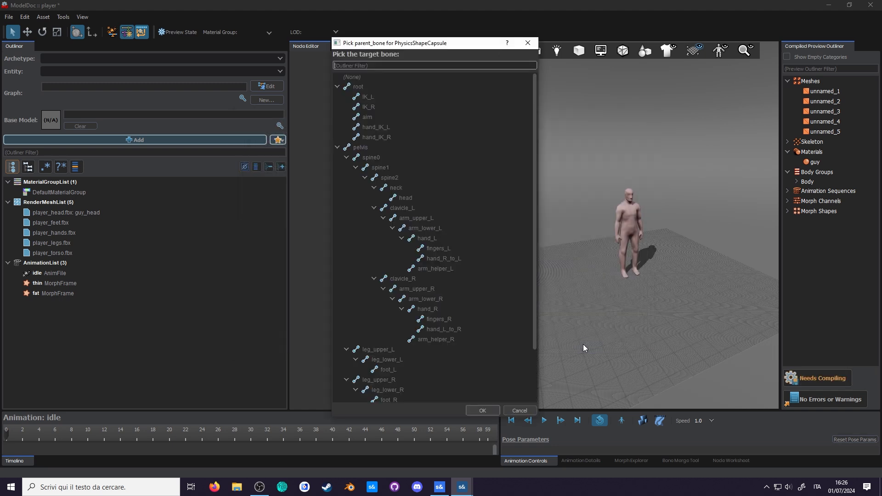
click(373, 76)
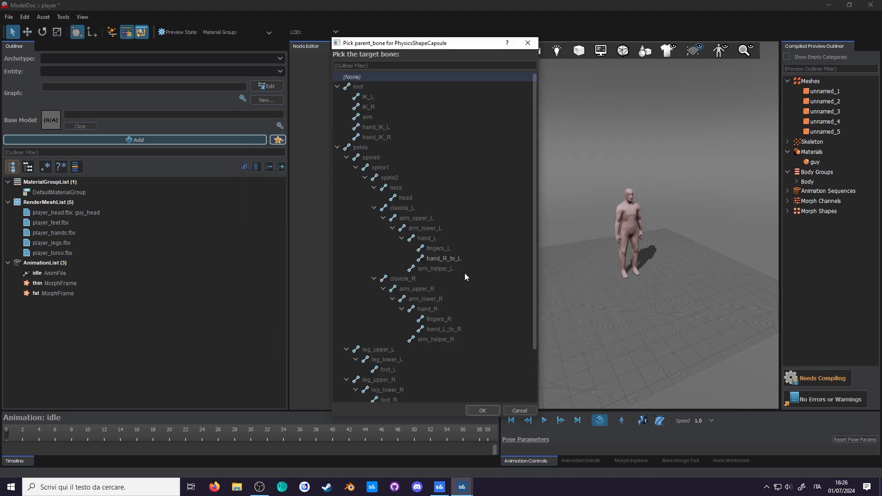
click(483, 411)
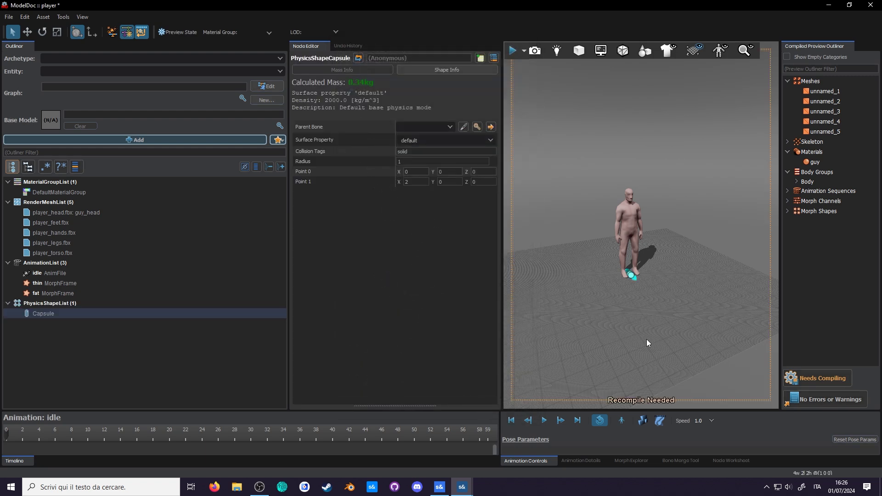
Step: Save the model with its new capsule and examine the capsule's placement at the character's feet
right_drag(646, 339, 672, 339)
key(w)
right_drag(608, 326, 675, 336)
key(ctrl+s)
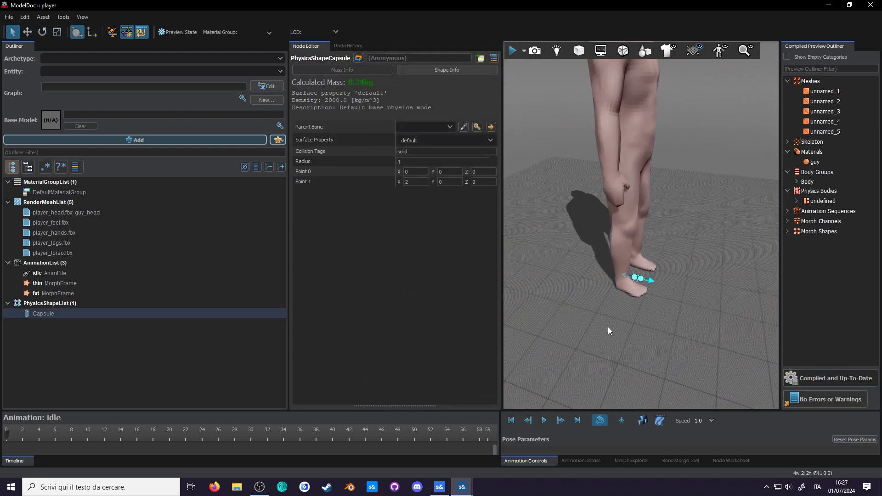
key(d)
right_drag(608, 327, 615, 302)
key(s)
key(s)
key(d)
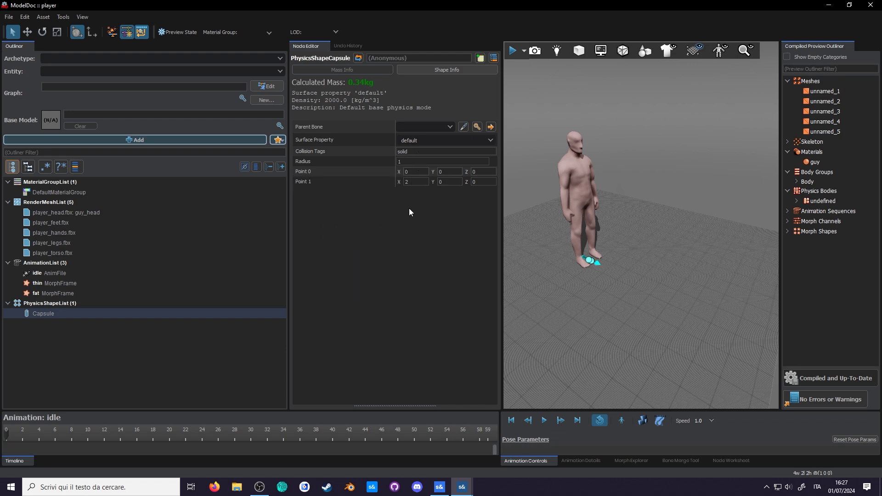
Step: Set the capsule's Point 1 to X 0 and Z 70, and its radius to 10
click(414, 184)
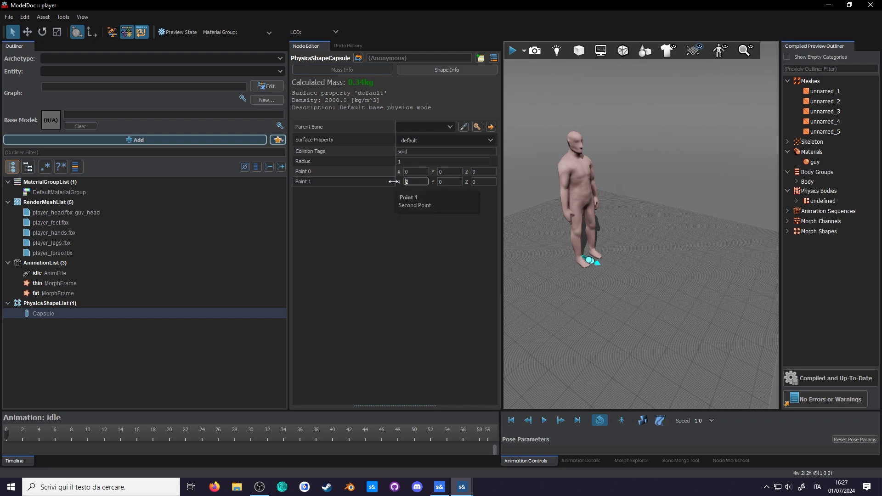
key(BackSpace)
text(0)
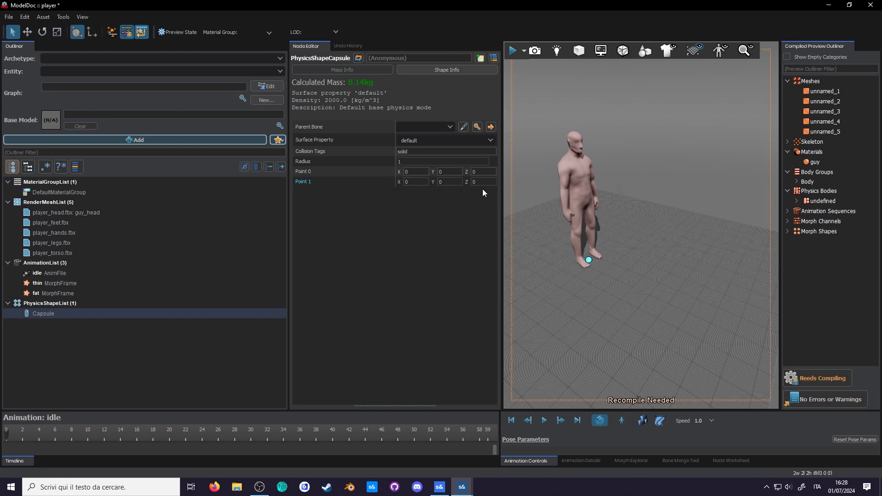
click(482, 183)
text(70)
key(Return)
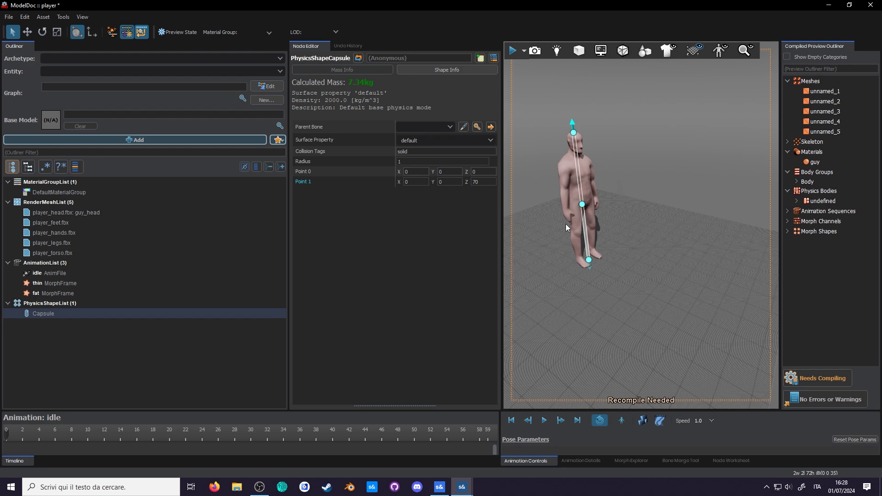
click(433, 162)
text(0)
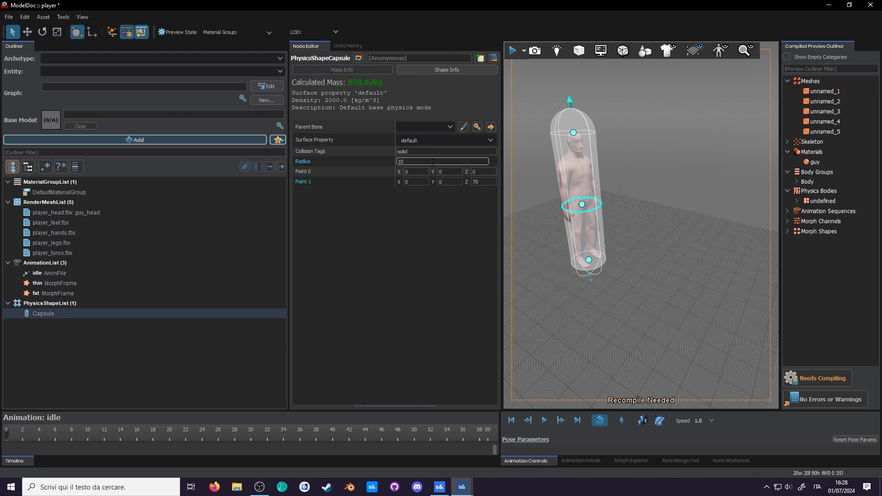
Step: Try moving the capsule's upper end point freely off its vertical axis, and undo the move
mouse_move(594, 186)
right_down()
mouse_move(564, 189)
mouse_move(590, 186)
right_up()
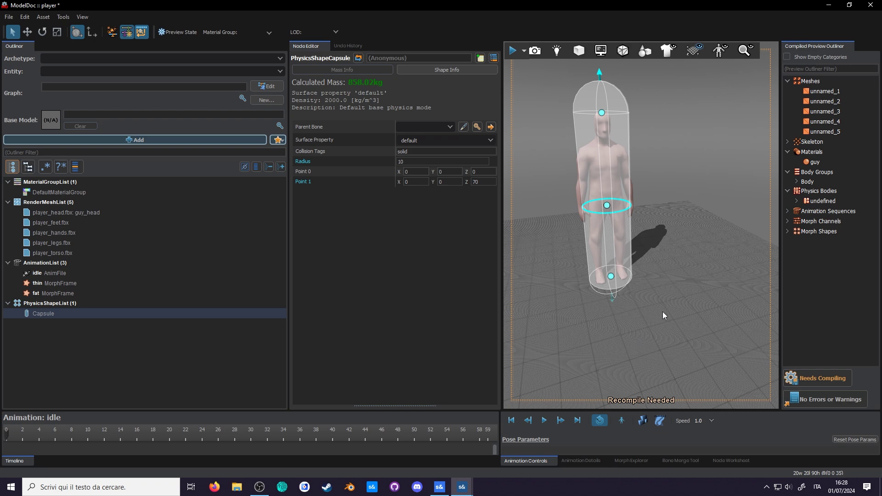
right_drag(662, 312, 671, 310)
scroll(670, 310, down, 2)
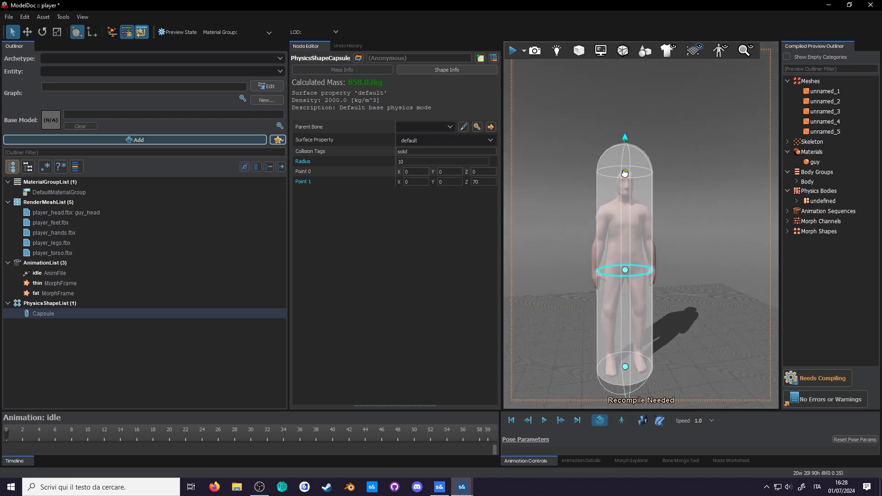
drag(624, 172, 608, 196)
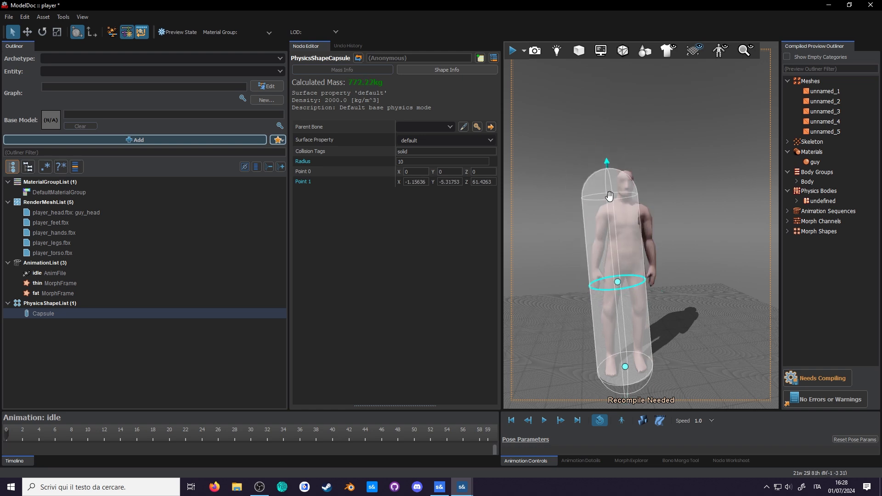
key(ctrl+z)
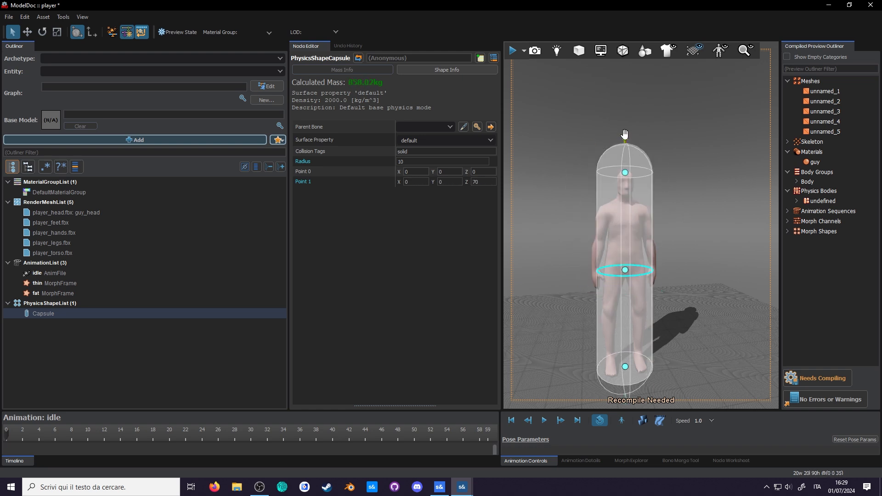
Step: Fit the capsule to the character by lowering its upper end to about Z 60.87 and raising its lower end to about Z 8.81
drag(625, 137, 625, 162)
right_drag(624, 283, 633, 360)
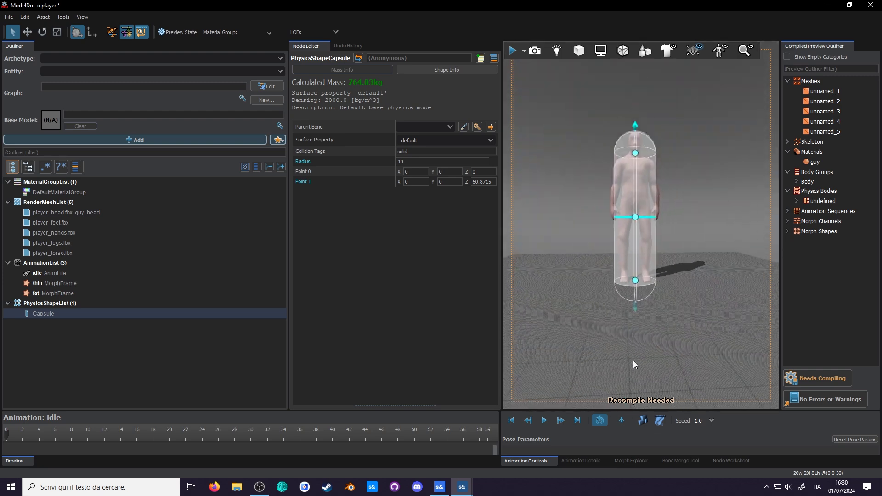
drag(635, 311, 635, 291)
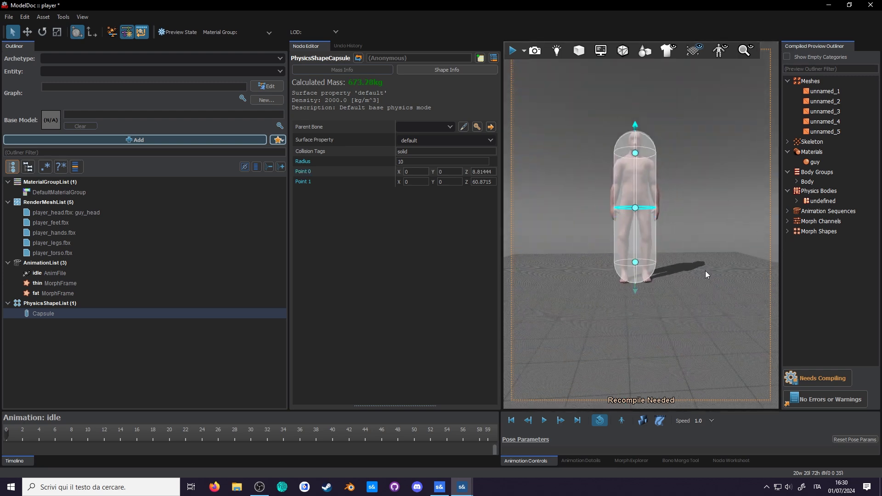
right_drag(705, 270, 683, 267)
key(w)
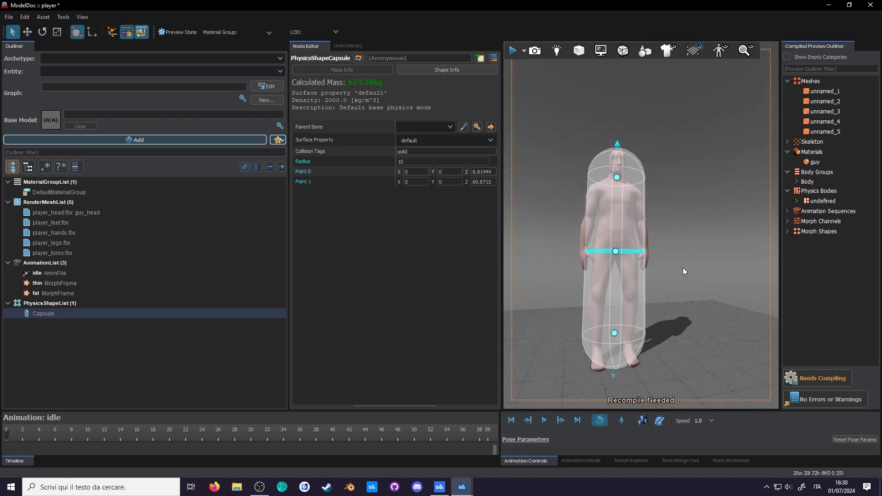
Step: Try resizing the capsule's radius in the viewport, undo that change and save the model
drag(652, 253, 708, 250)
key(ctrl+z)
key(ctrl+s)
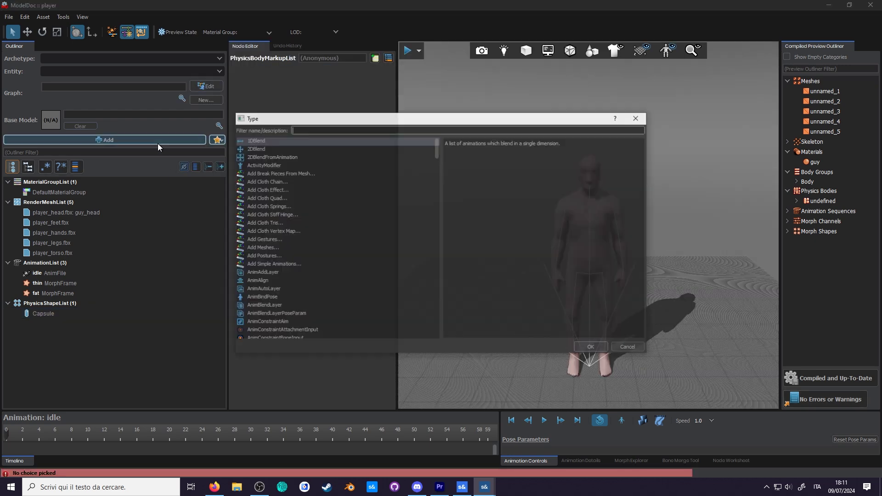
Step: Add a PhysicsBodyMarkup node without a target body and set its Mass Override to 70
text(physicsbodymarkup)
key(Return)
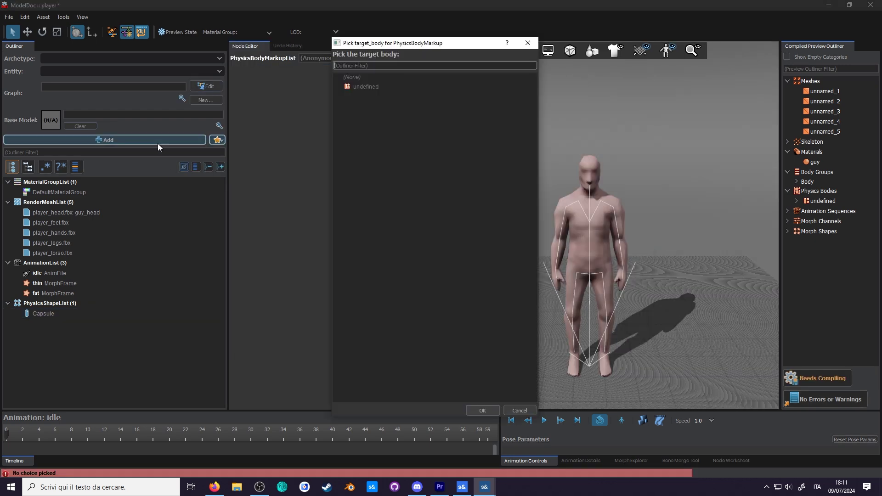
click(483, 409)
click(277, 84)
text(70)
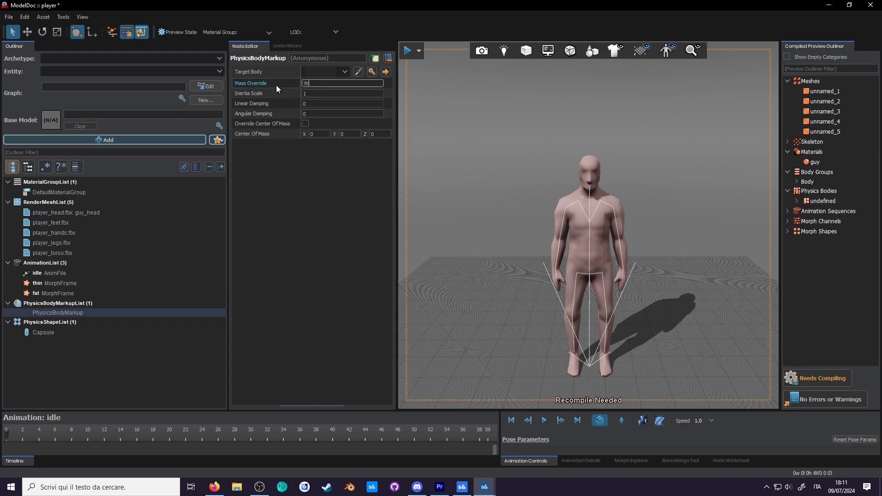
click(357, 299)
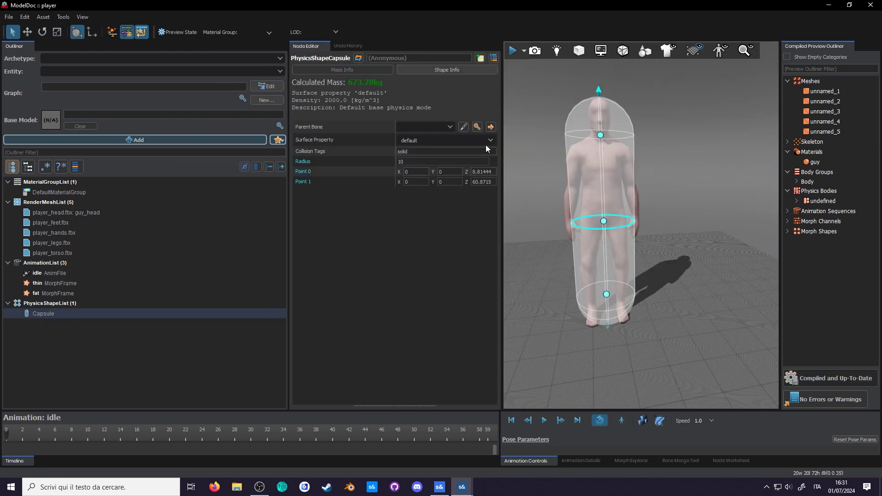
Step: Set the capsule's surface property to flesh
click(489, 144)
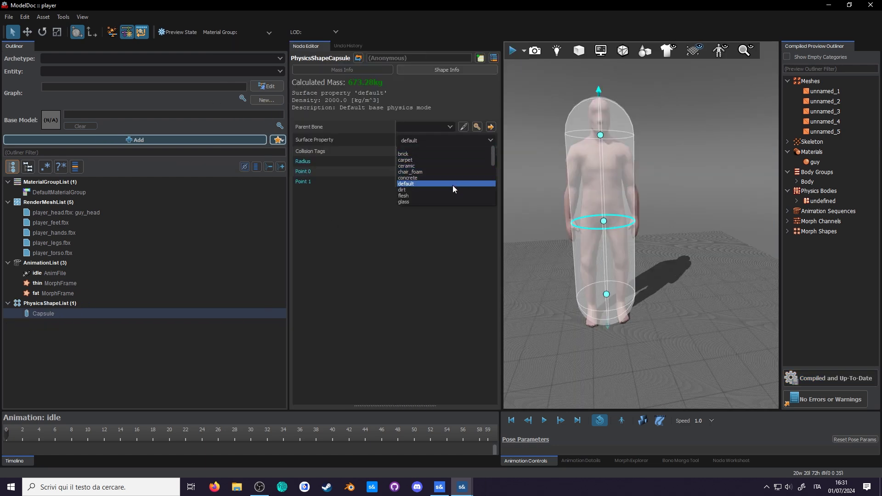
click(448, 196)
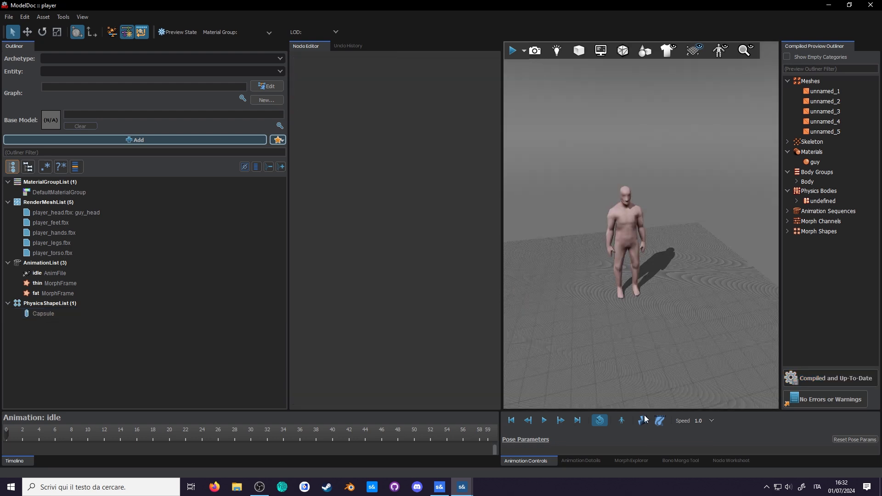
Step: Run the physics preview and throw the character around to test its capsule collision
click(643, 419)
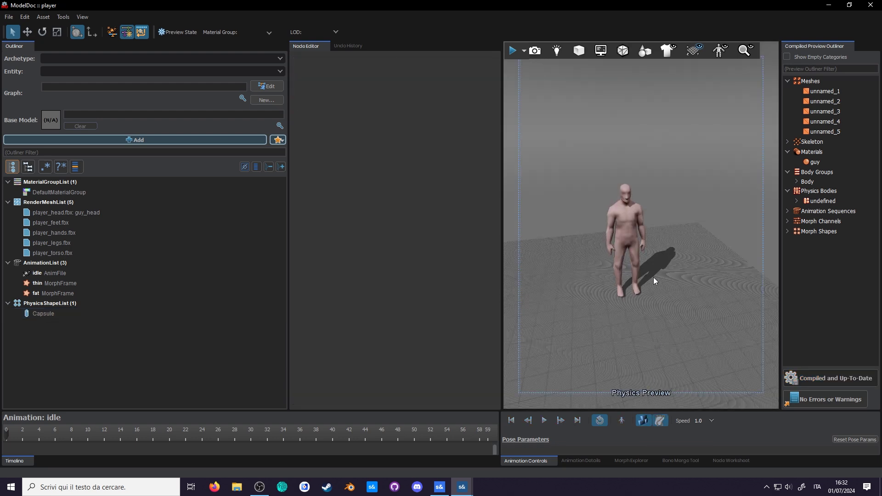
key(a)
drag(672, 215, 570, 227)
right_drag(570, 227, 604, 290)
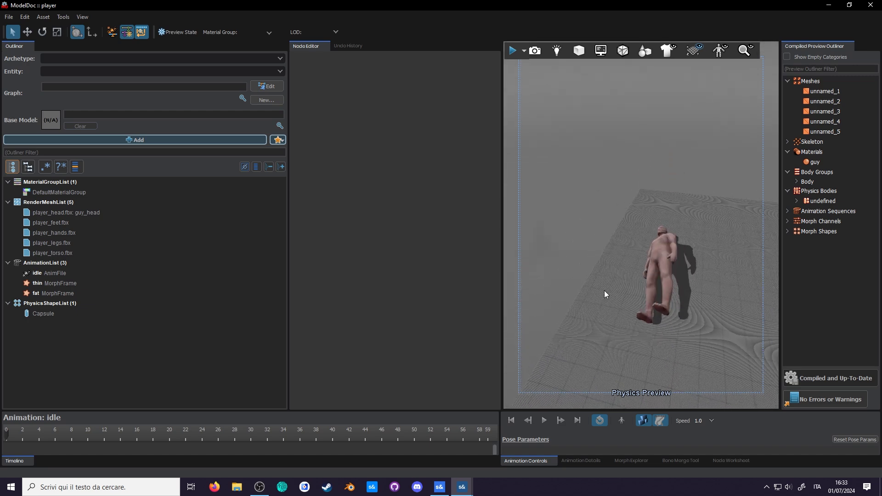
drag(659, 256, 584, 172)
right_drag(602, 245, 524, 186)
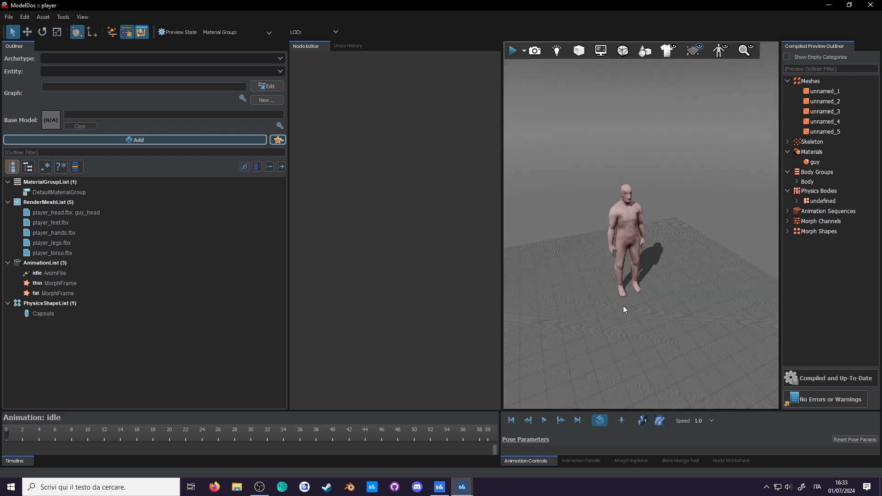
Step: Delete the Capsule physics shape and add a PhysicsMeshFromRender node without picking a parent bone
click(59, 312)
key(Delete)
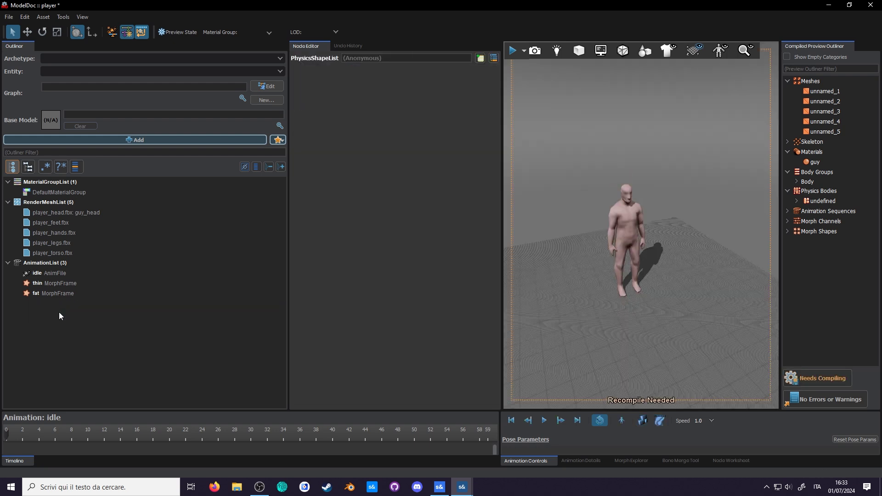
click(104, 139)
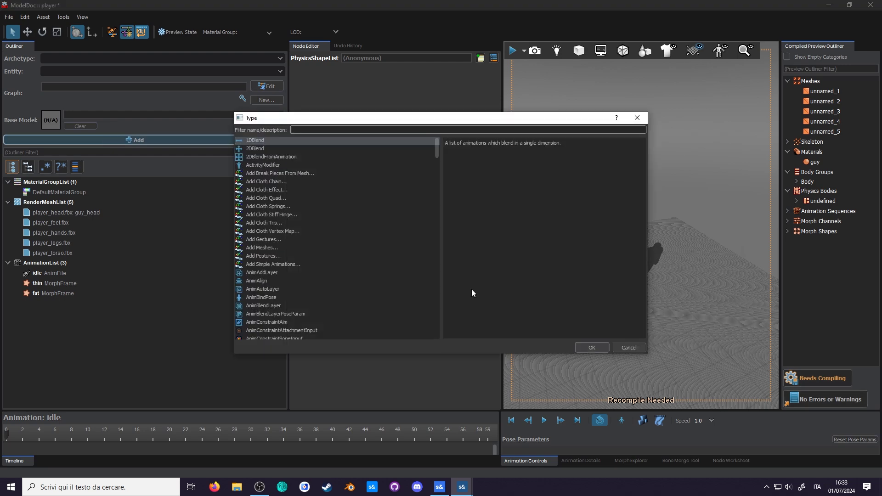
text(physics)
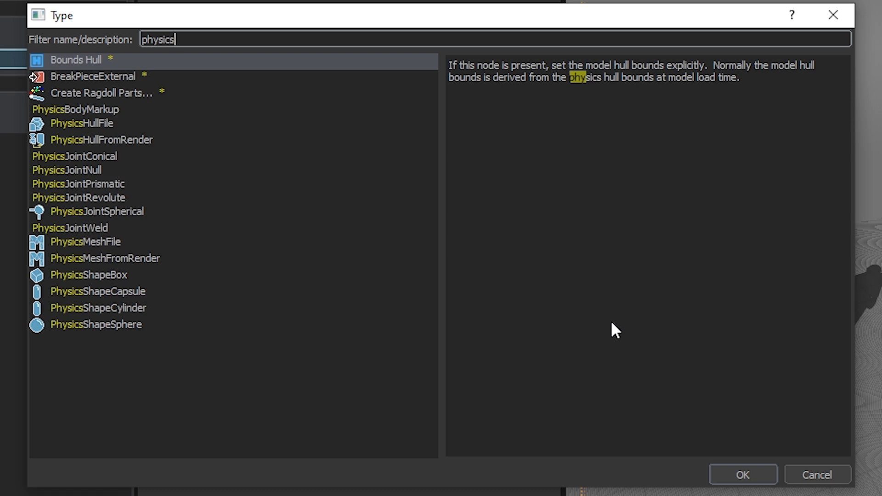
click(122, 258)
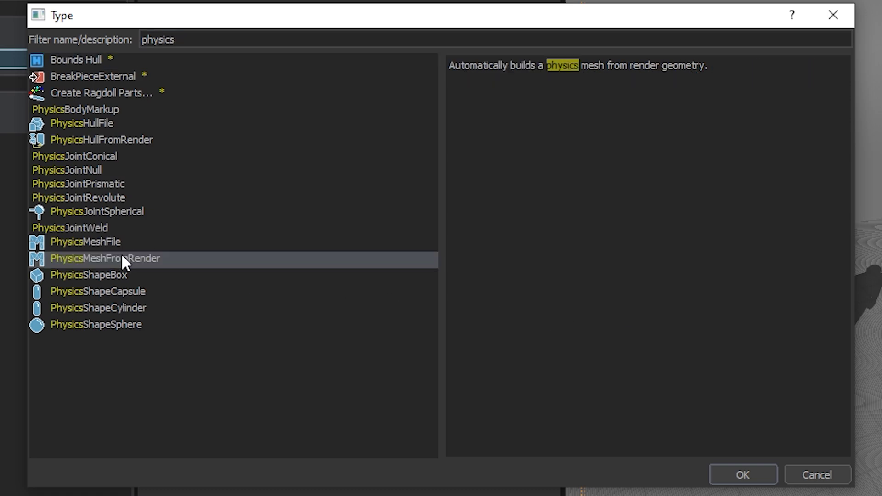
click(733, 478)
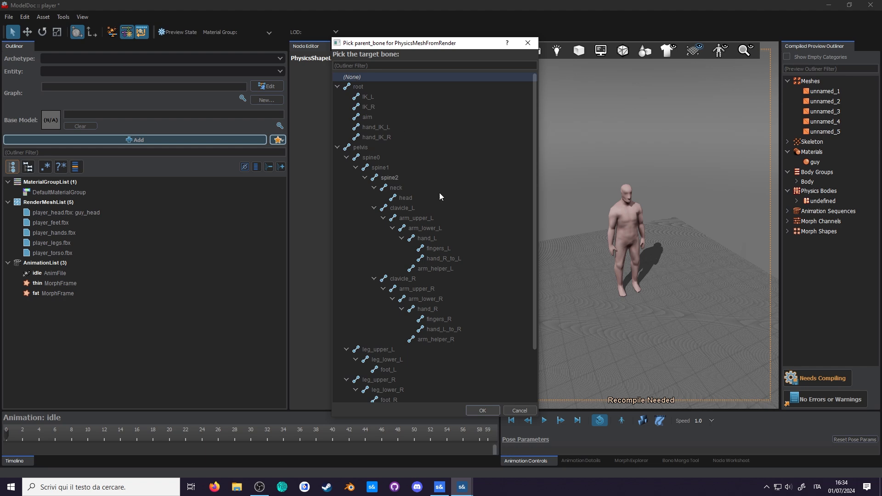
click(482, 410)
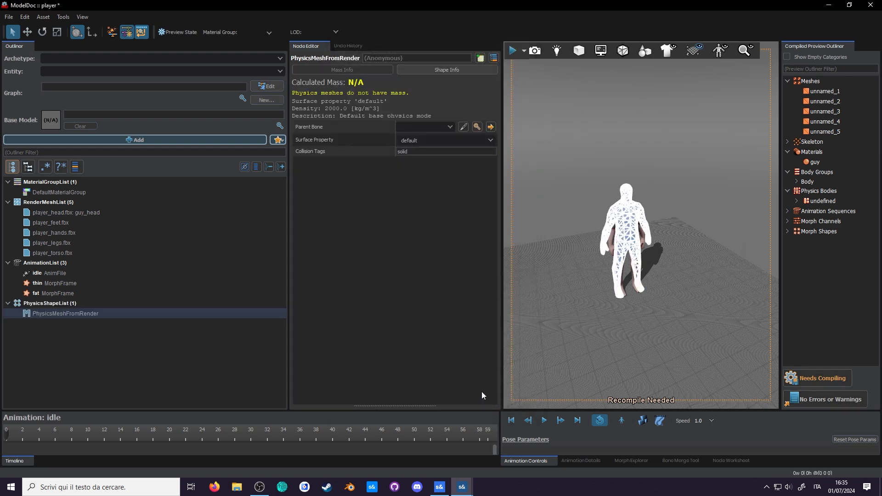
Step: Save the model and run the physics preview, trying to grab the character to test its mesh collision
mouse_move(604, 339)
right_down()
mouse_move(602, 356)
mouse_move(611, 357)
mouse_move(607, 340)
right_up()
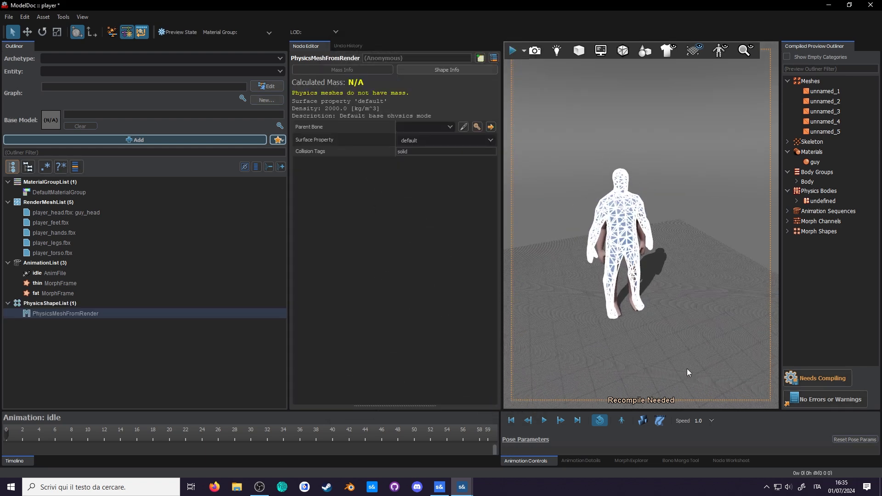
key(ctrl+s)
click(648, 419)
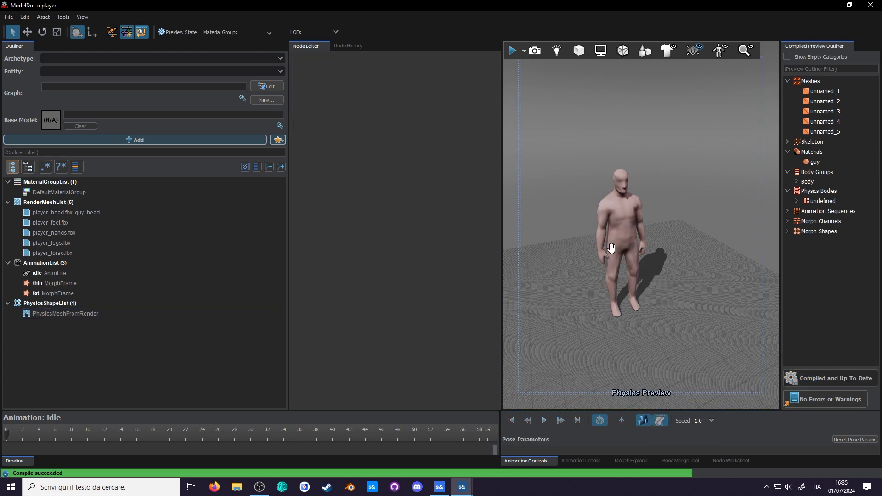
click(630, 218)
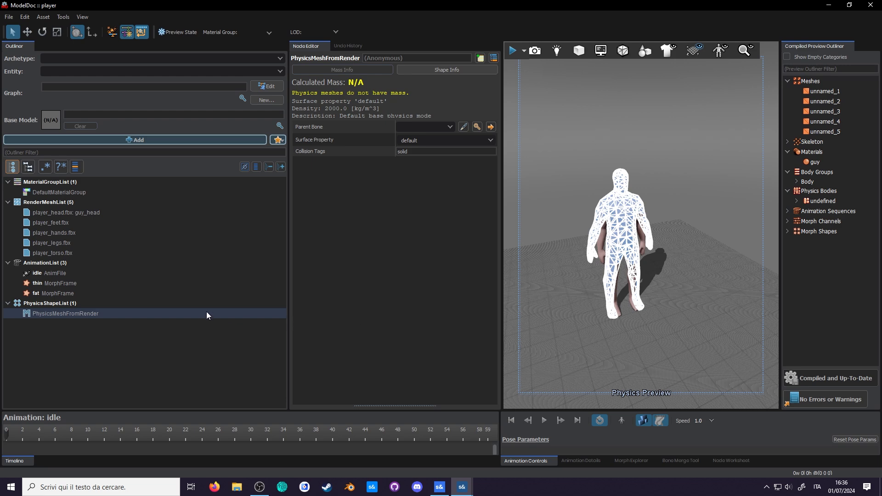
Step: Replace the PhysicsMeshFromRender node with a PhysicsHullFromRender node without a parent bone and stop the physics preview
key(Delete)
click(169, 139)
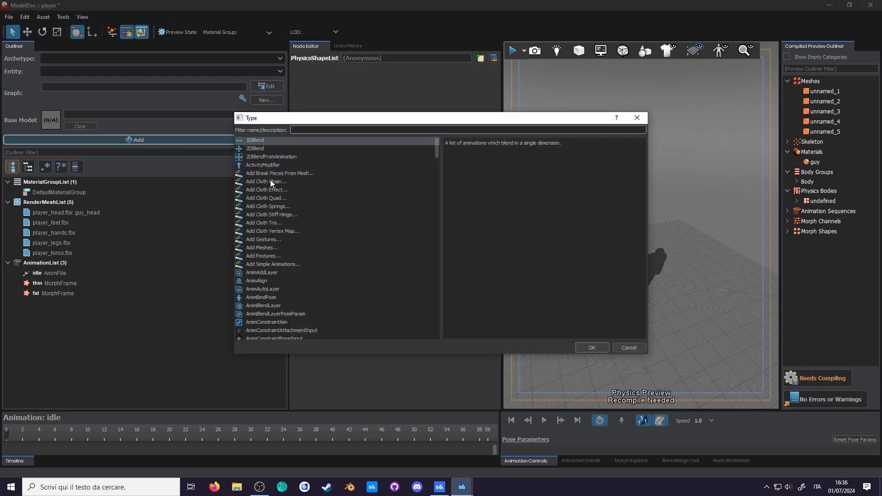
text(physicshull)
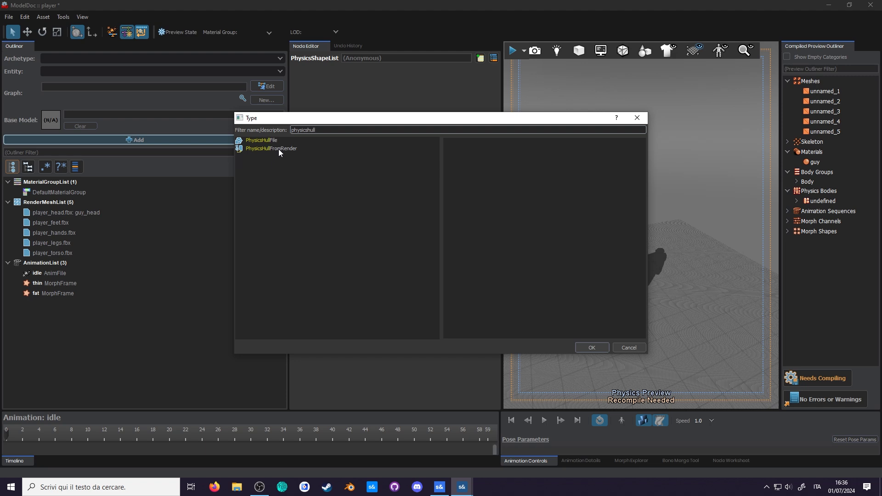
double_click(277, 148)
click(476, 409)
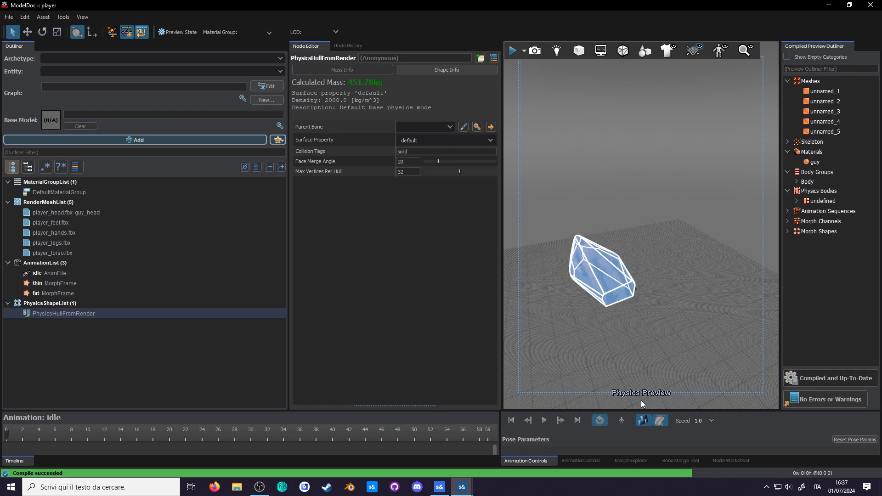
click(643, 420)
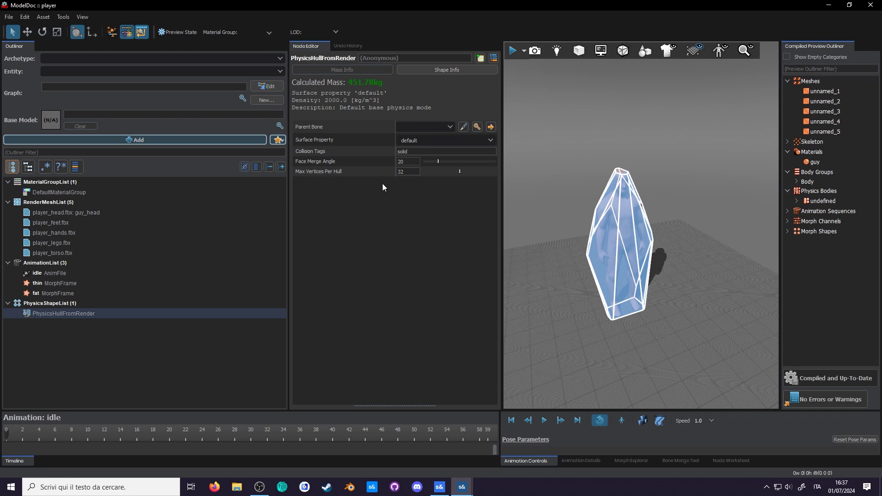
Step: Try a Max Vertices Per Hull of 0, undo it, and try raising the Face Merge Angle to 40.57 and 36.73
drag(459, 172, 415, 170)
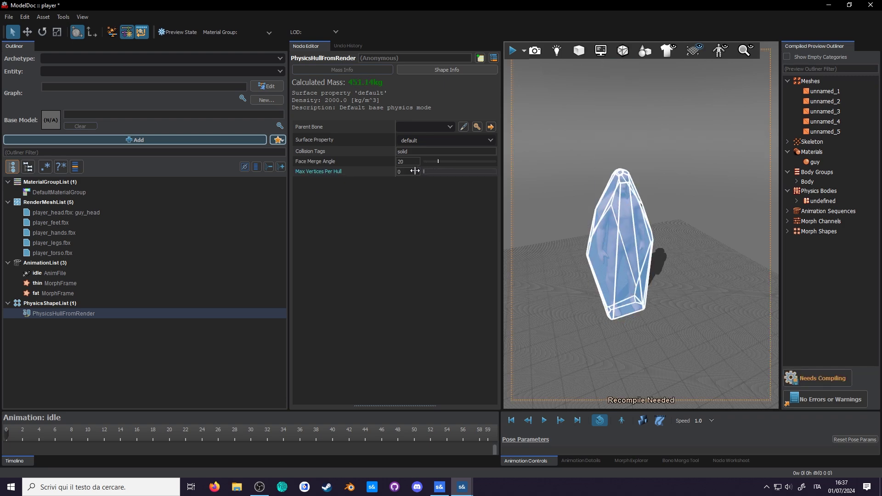
key(ctrl+z)
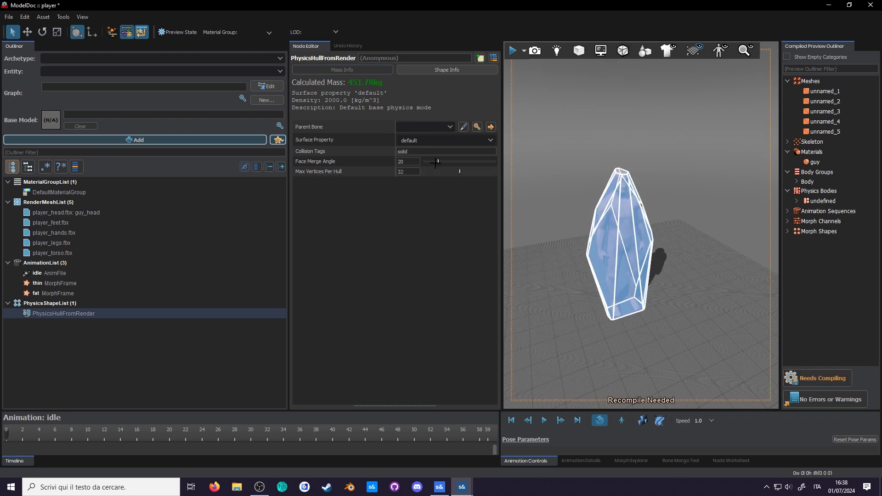
drag(437, 161, 458, 158)
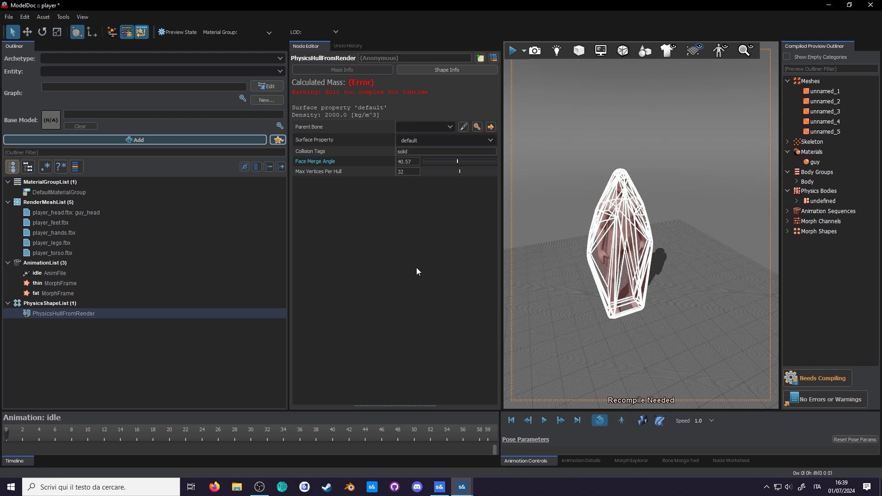
click(454, 161)
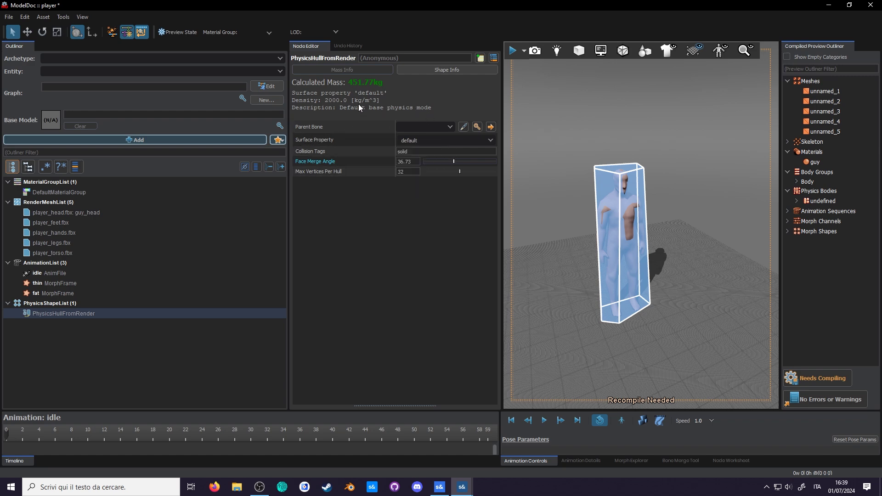
Step: Show the hull's shape info, set Max Vertices Per Hull to 7 and Face Merge Angle to 50.19
click(412, 71)
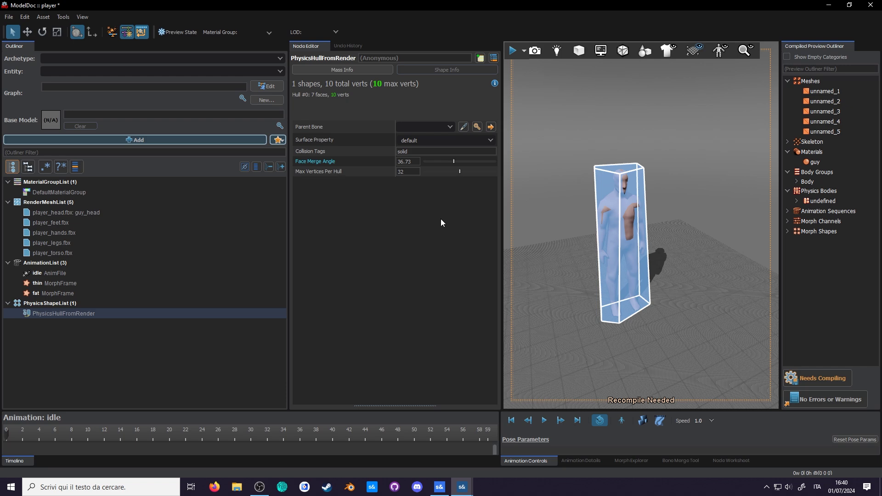
mouse_move(459, 172)
mouse_down()
mouse_move(432, 172)
mouse_move(466, 162)
mouse_up()
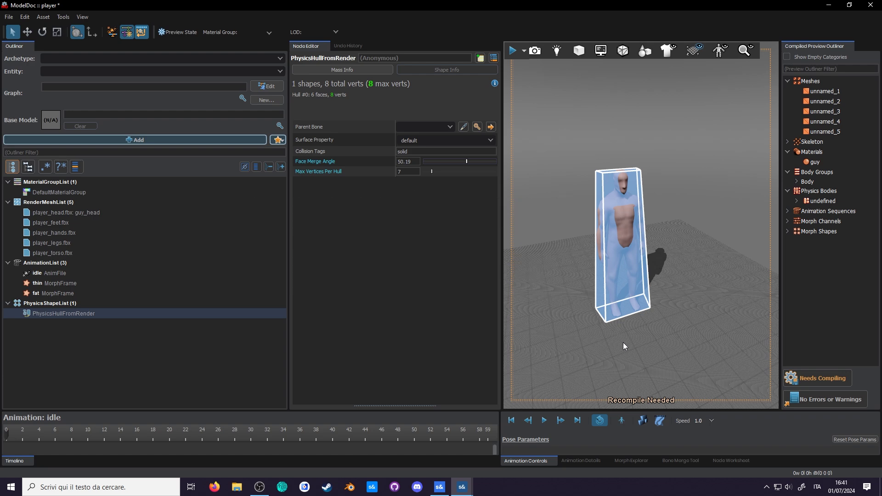
Step: Recompile the model and test the simplified hull in the physics preview, stopping it when done
click(822, 373)
click(643, 420)
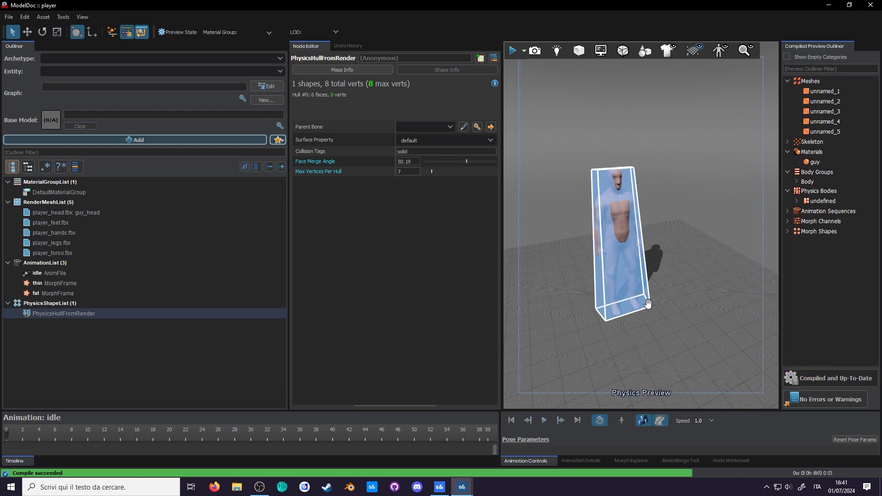
click(642, 420)
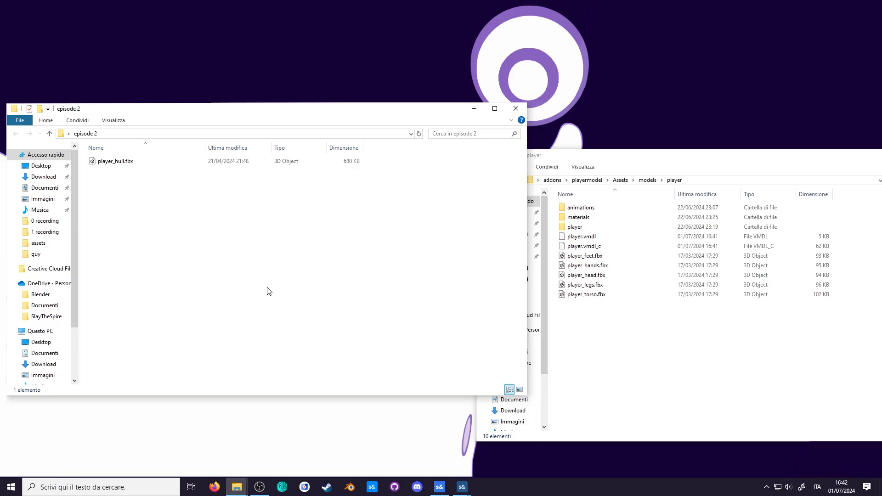
Step: Copy player_hull.fbx into the models/player folder and add a PhysicsHullFile node that uses it as source mesh
drag(126, 163, 638, 334)
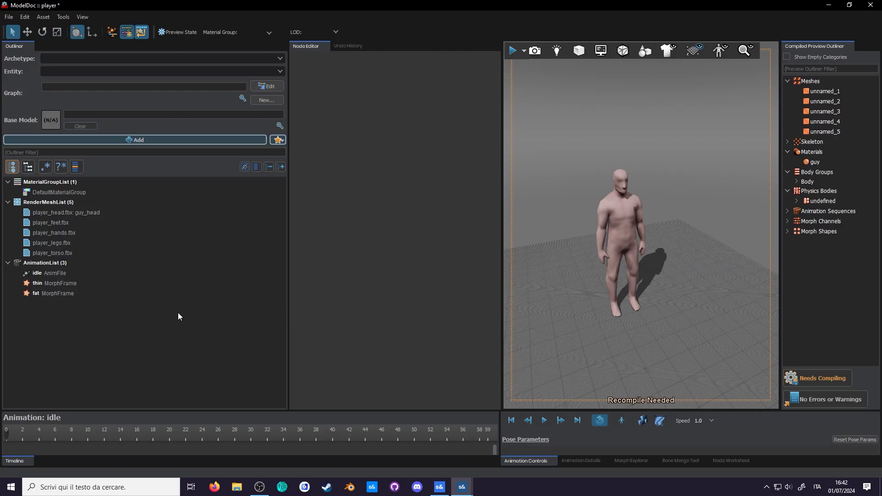
click(125, 141)
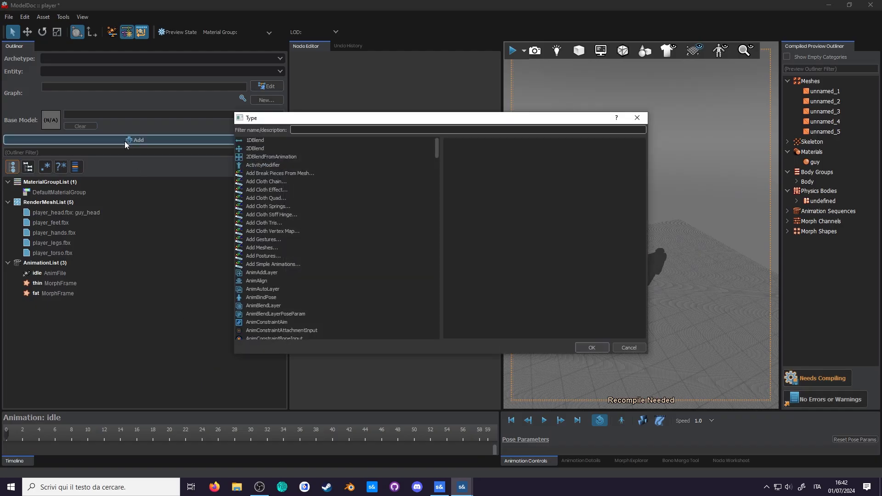
text(physics)
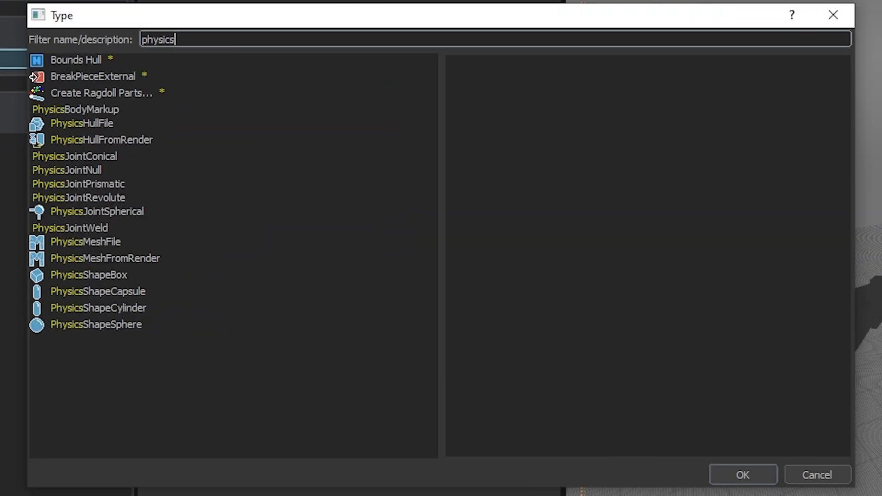
text(hullfile)
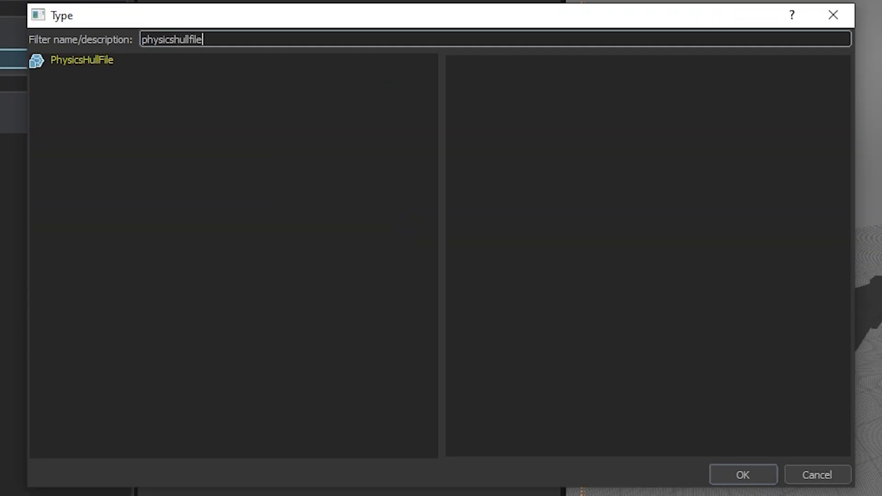
double_click(112, 59)
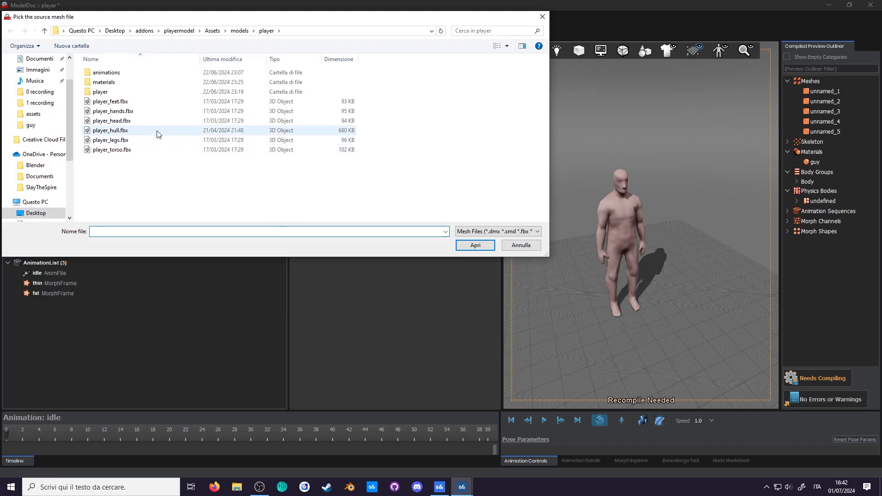
double_click(155, 130)
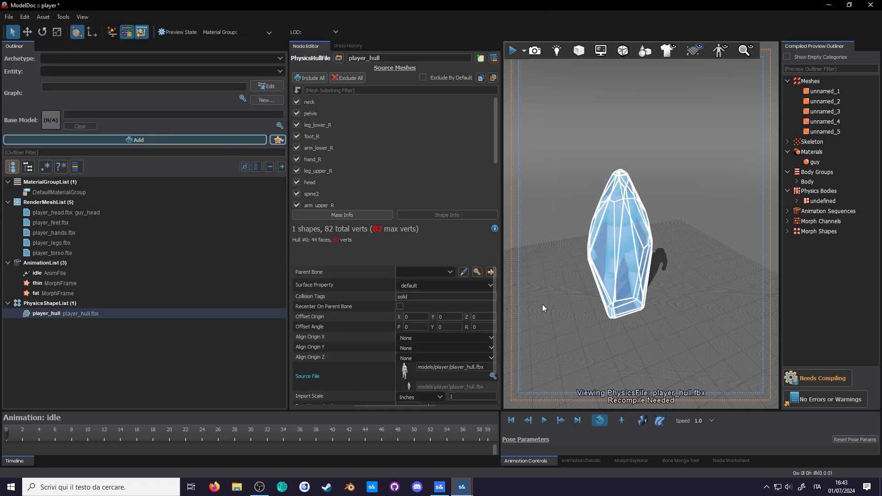
Step: Set the player_hull node's Import Mode to Hull Per Mesh
drag(495, 318, 498, 366)
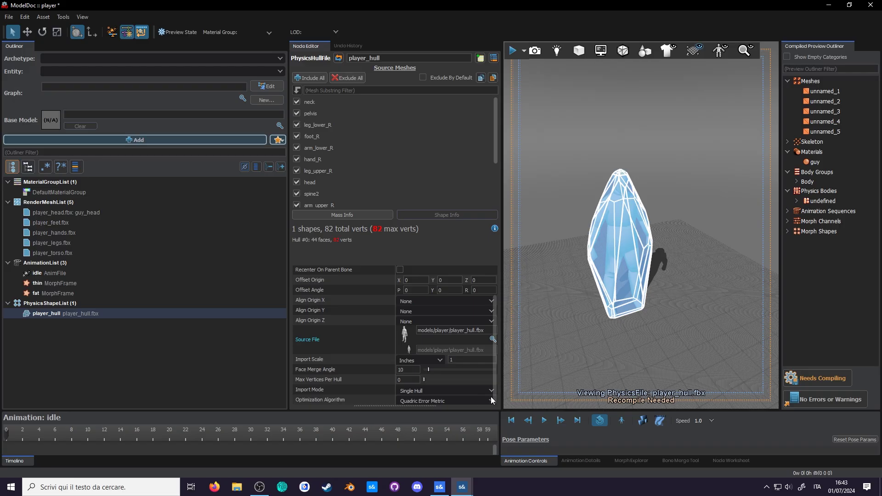
click(490, 391)
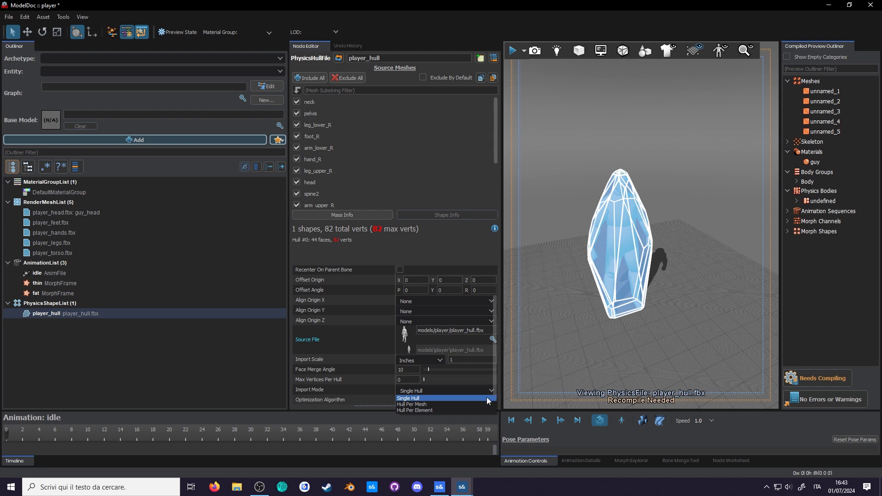
click(483, 403)
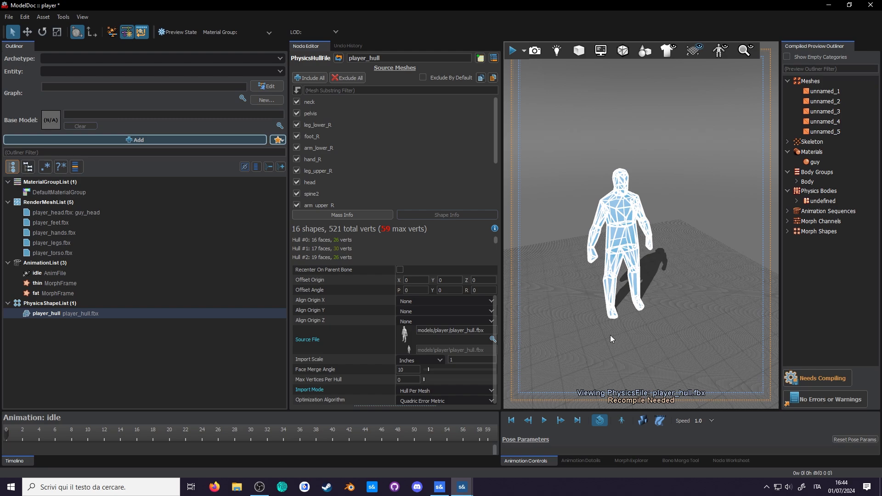
scroll(624, 316, up, 5)
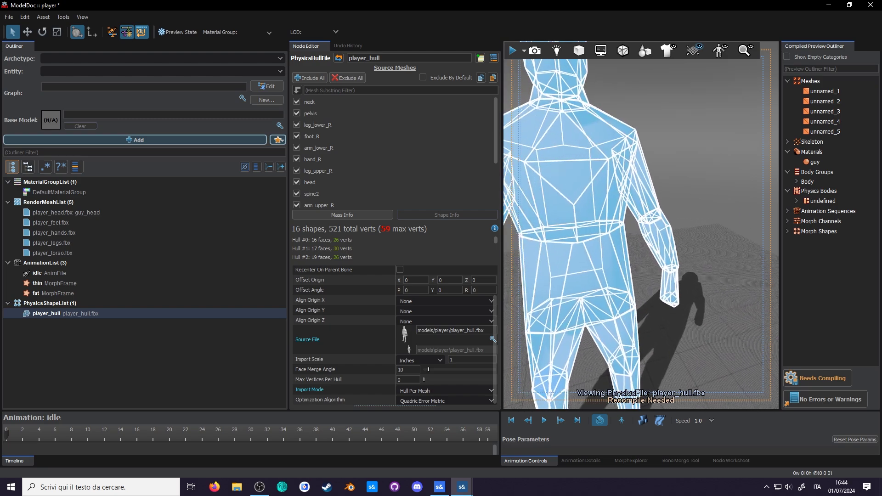
right_drag(641, 225, 625, 174)
scroll(629, 317, down, 10)
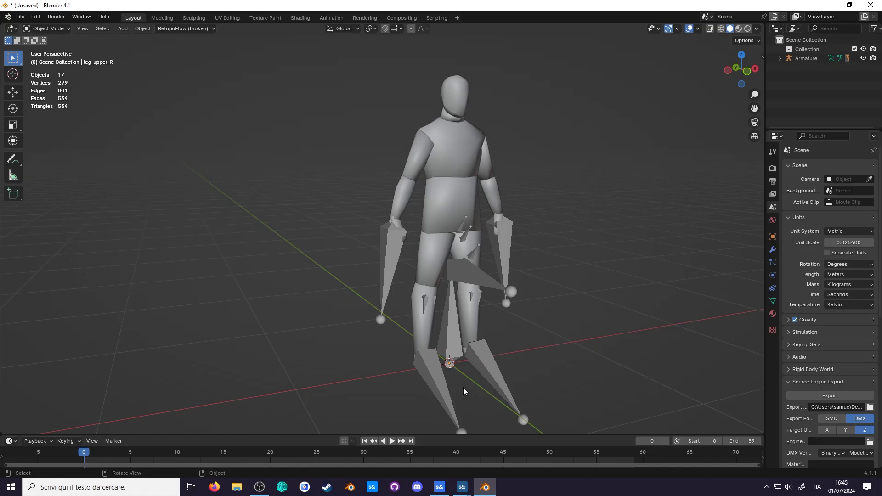
Step: Examine in Blender the separate leg and lower torso meshes of the player hull, and the shell2x2a_physics model
click(426, 306)
click(428, 260)
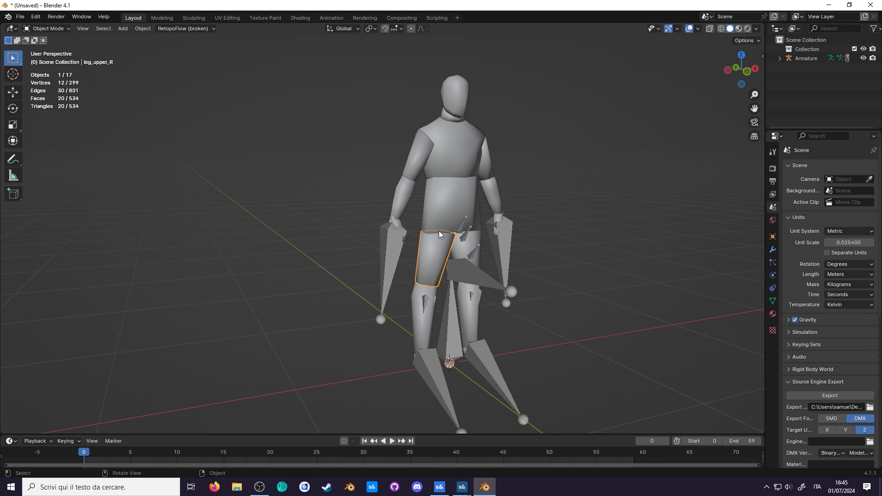
click(444, 210)
key(ctrl+z)
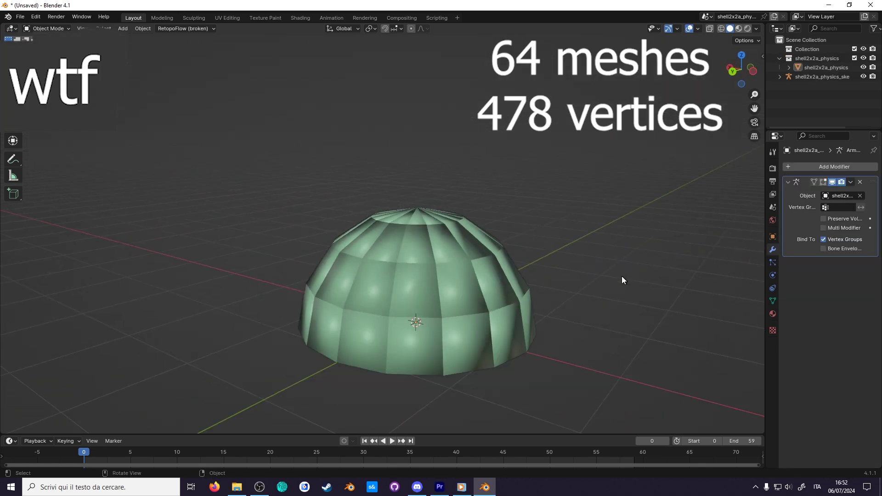
middle_drag(526, 260, 620, 152)
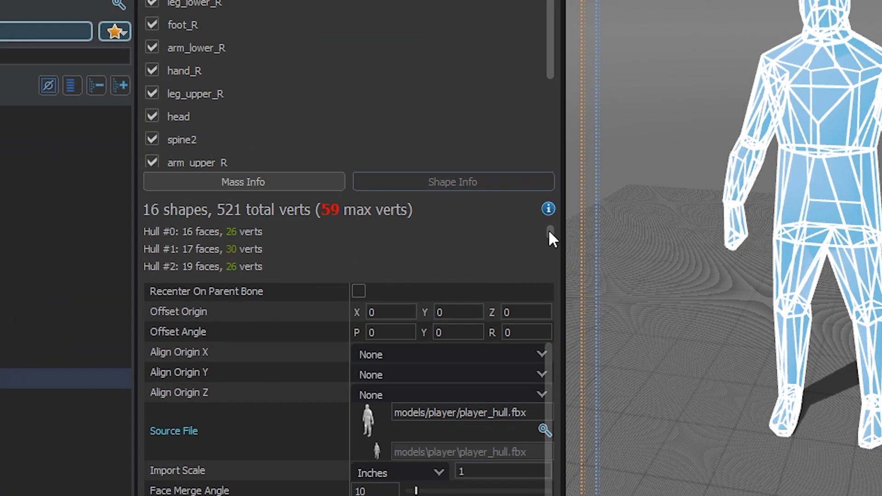
Step: Try Exact Hull as the player_hull node's Optimization Algorithm, and set it to Incremental Vertex Reduction
drag(550, 231, 552, 251)
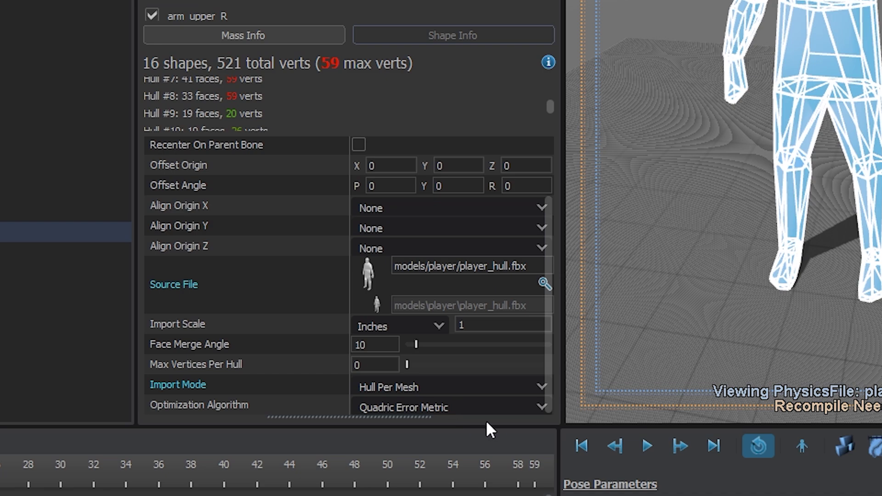
click(536, 407)
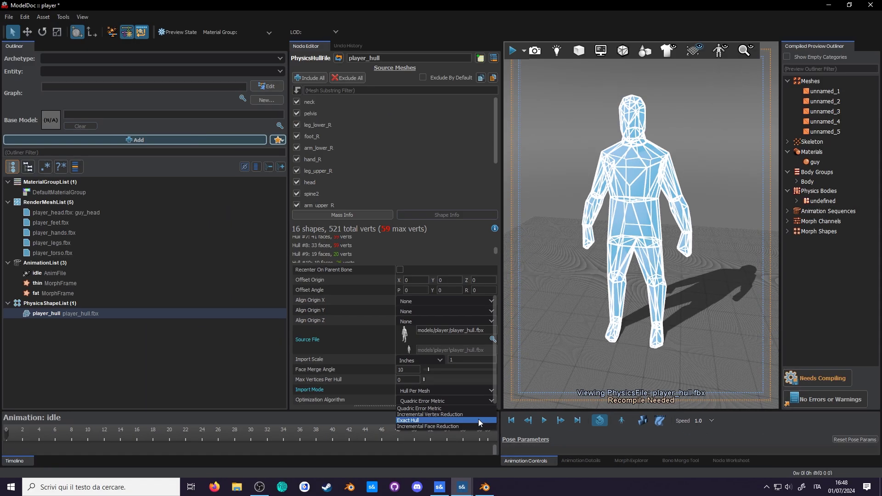
click(478, 420)
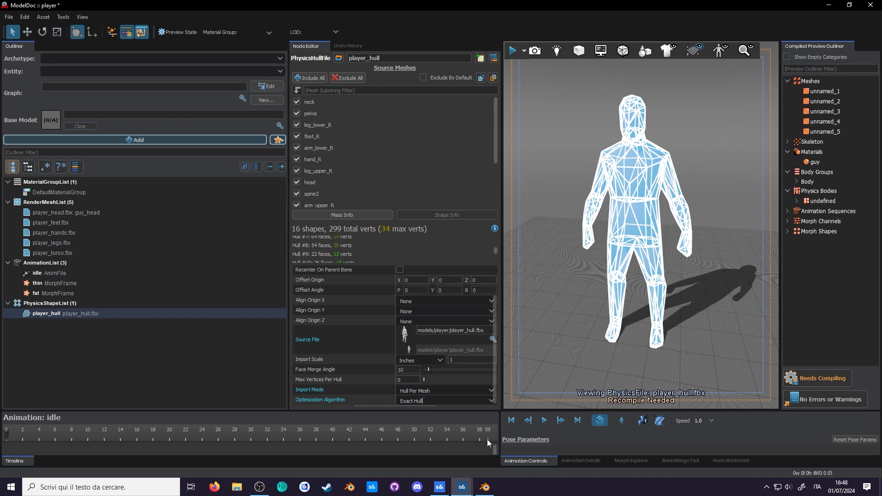
click(487, 402)
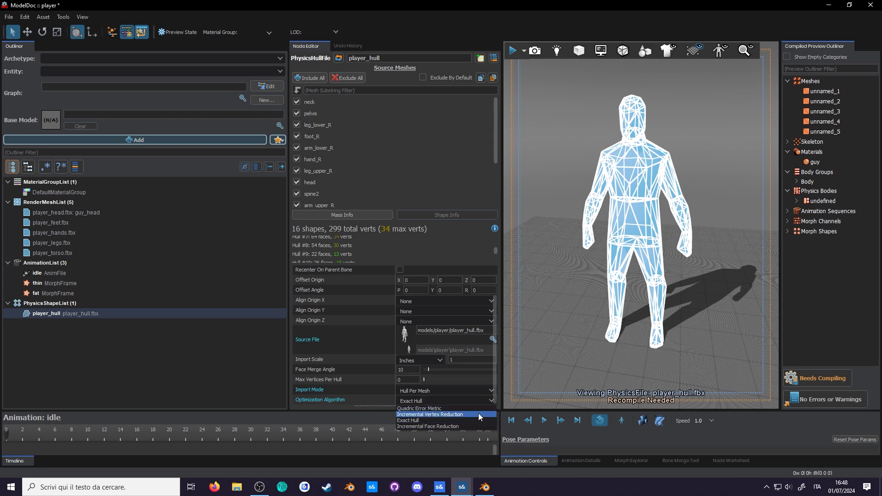
click(478, 414)
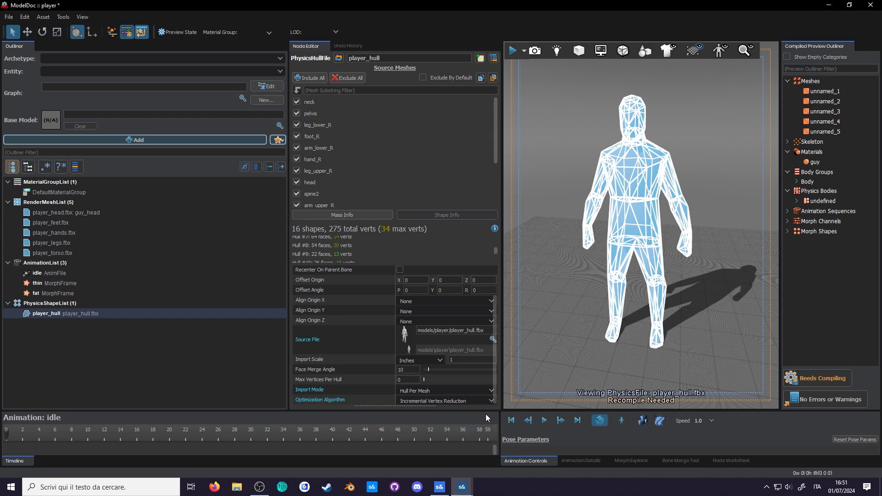
Step: Set the player_hull node's Surface Property to flesh and display its mass information
scroll(354, 364, up, 3)
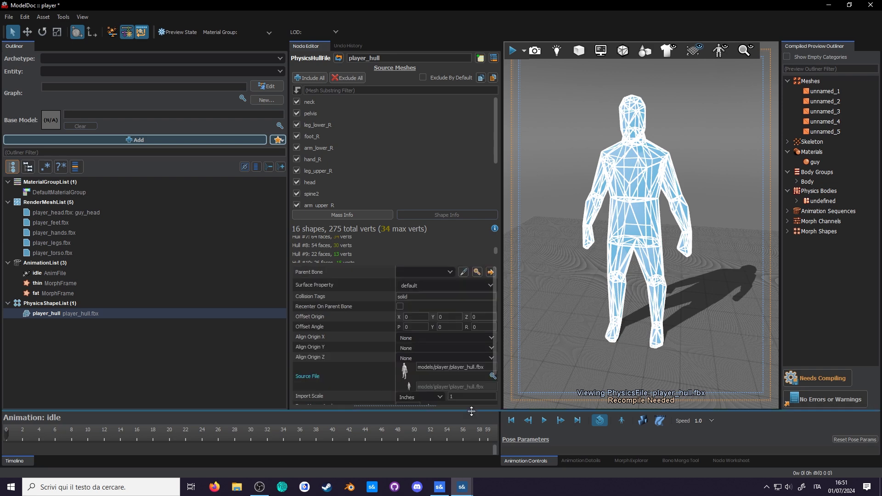
click(486, 285)
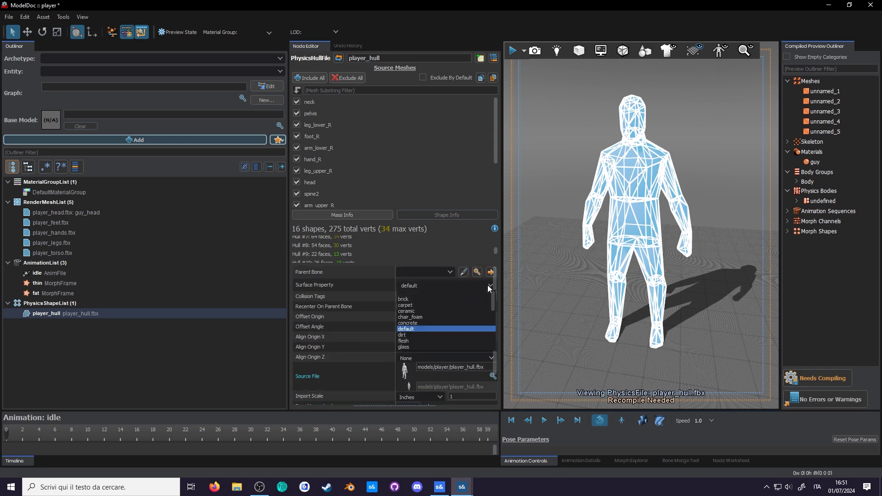
click(449, 341)
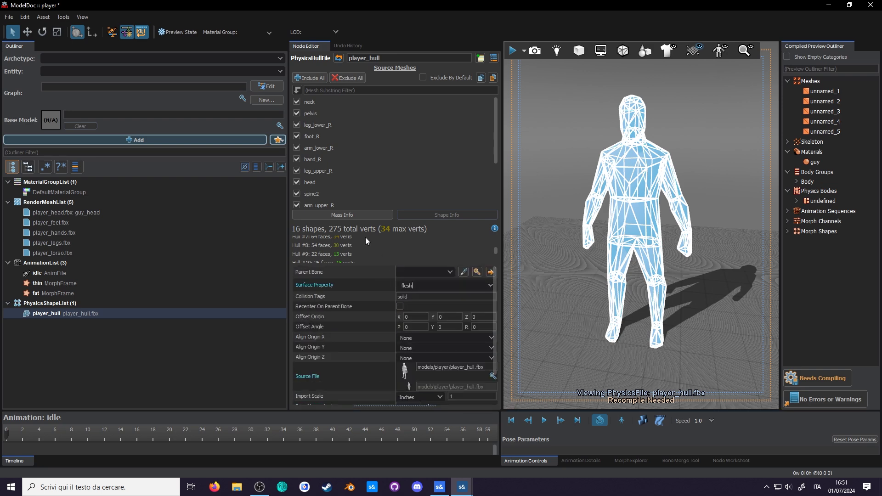
click(351, 215)
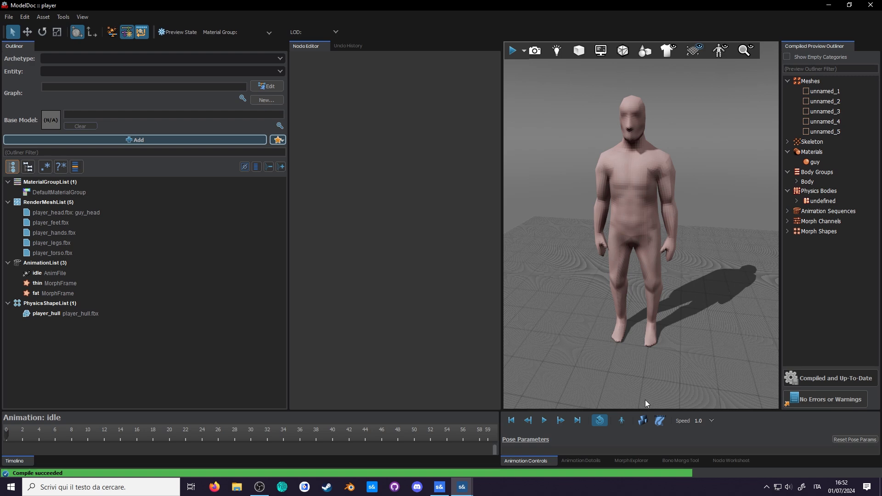
Step: Put the model in bind pose and test the player hull in the physics preview by pulling the body around
click(622, 418)
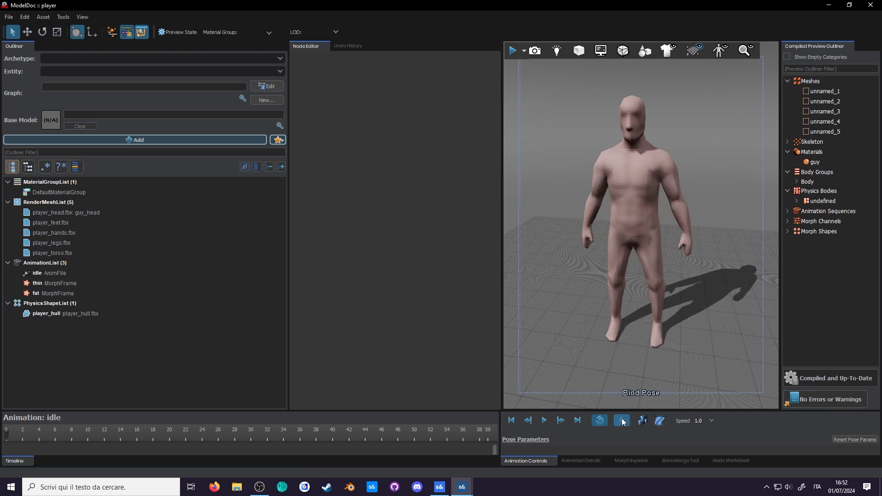
click(646, 423)
drag(648, 221, 638, 184)
right_drag(646, 227, 627, 232)
drag(602, 266, 660, 193)
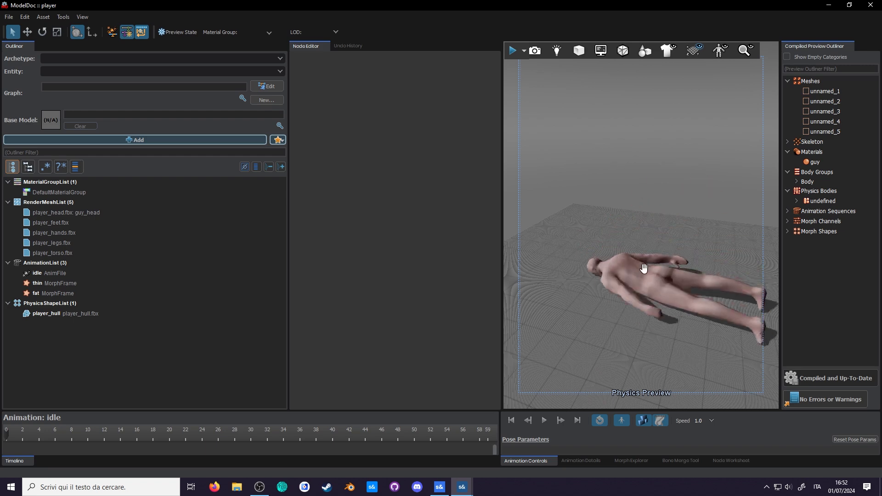
drag(652, 287, 624, 156)
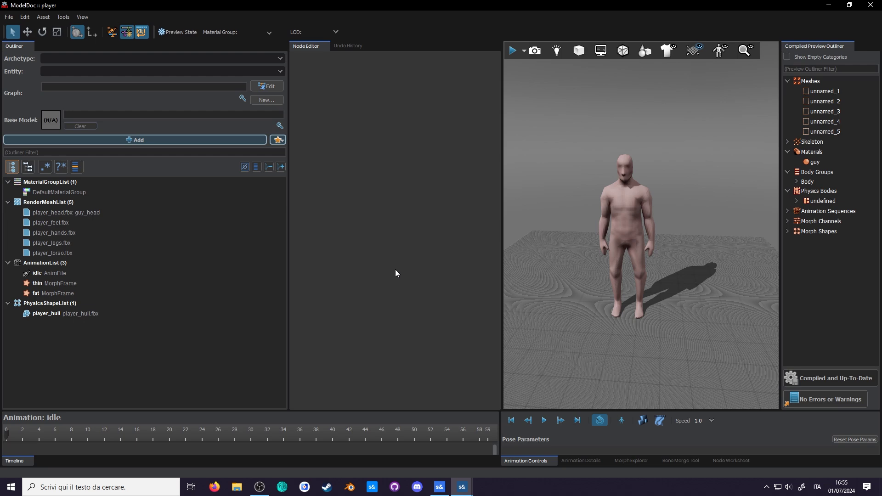
Step: Replace the player_hull node with a PhysicsShapeCapsule parented to the leg_upper_L bone
click(99, 316)
key(Delete)
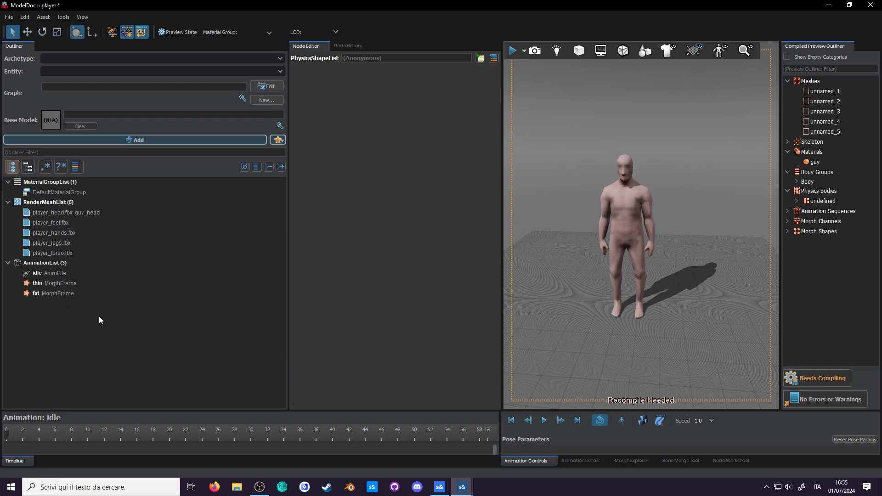
click(103, 140)
text(physicsshapec)
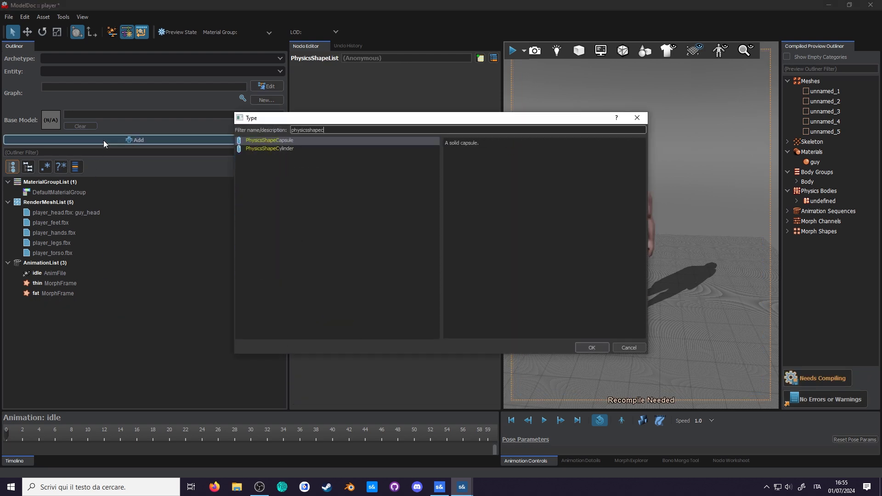
key(Return)
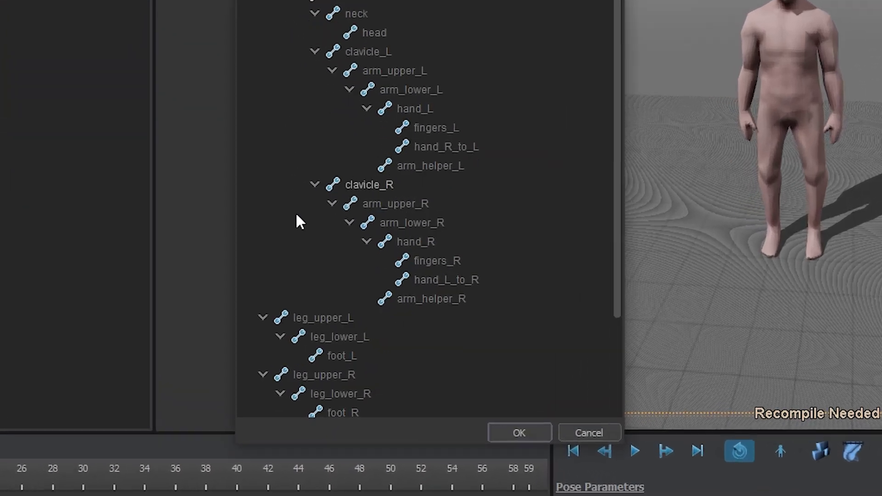
click(380, 349)
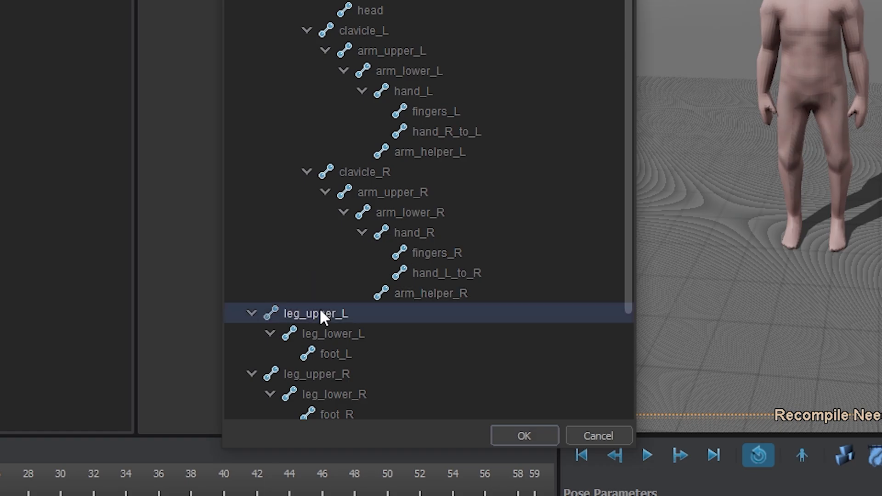
click(493, 432)
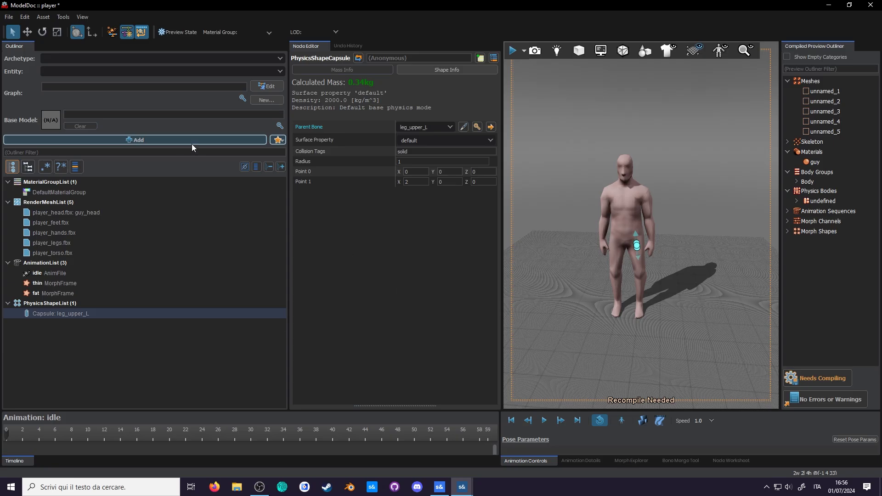
Step: Add a second PhysicsShapeCapsule parented to the leg_lower_L bone
click(189, 141)
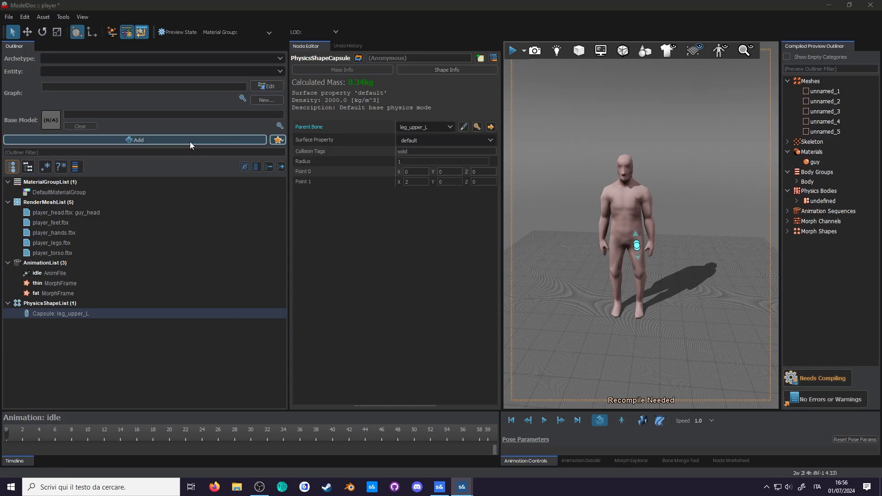
text(physicsshapecap)
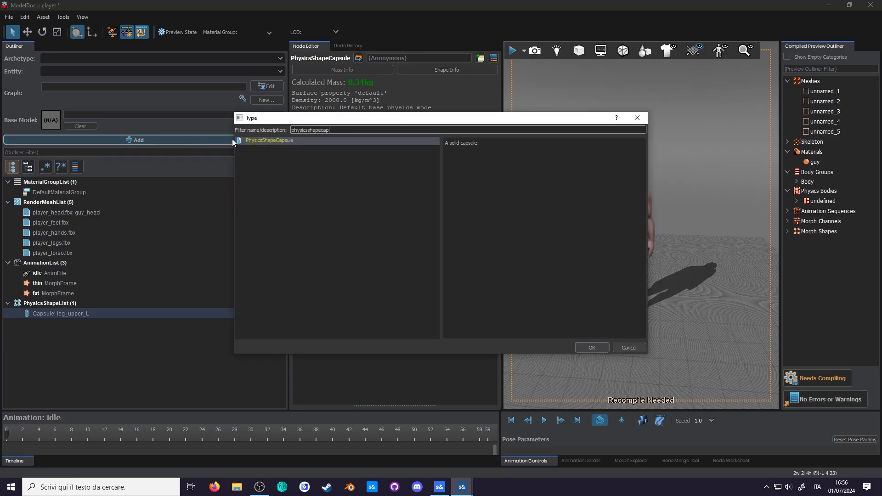
key(Return)
double_click(397, 362)
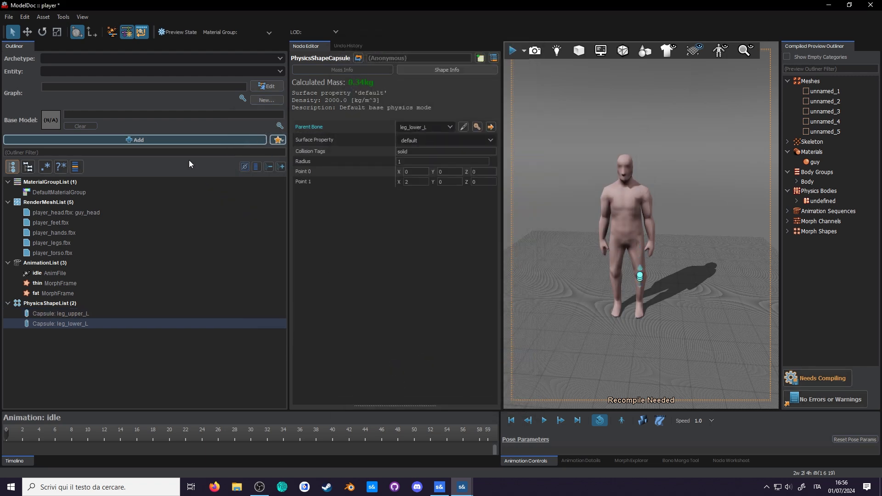
Step: Look through the PhysicsJoint node types and add a PhysicsJointRevolute node
click(179, 140)
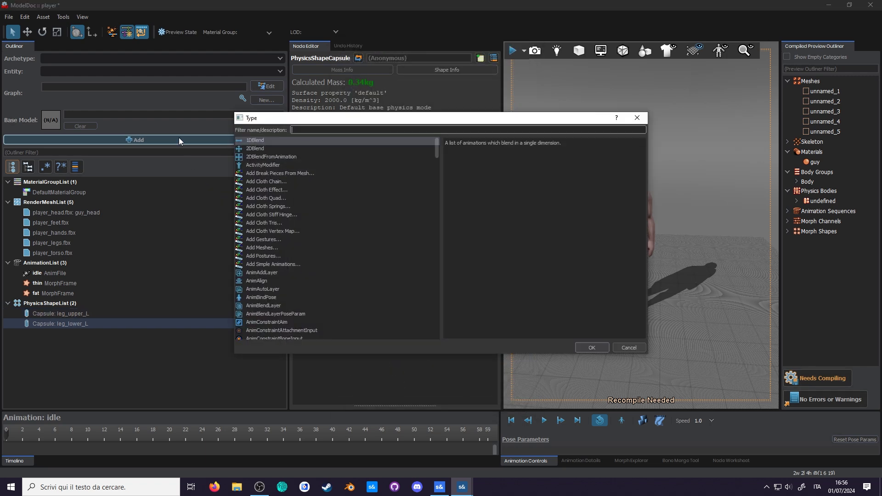
text(physicsjoint)
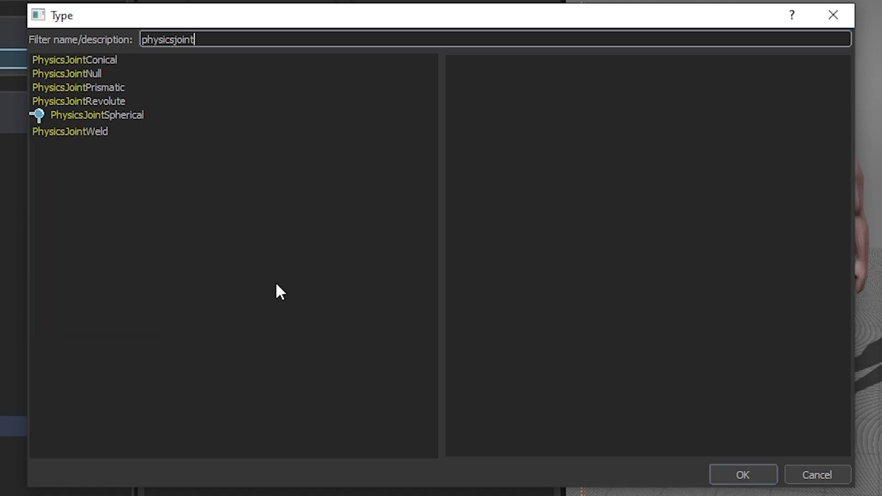
click(125, 99)
click(125, 60)
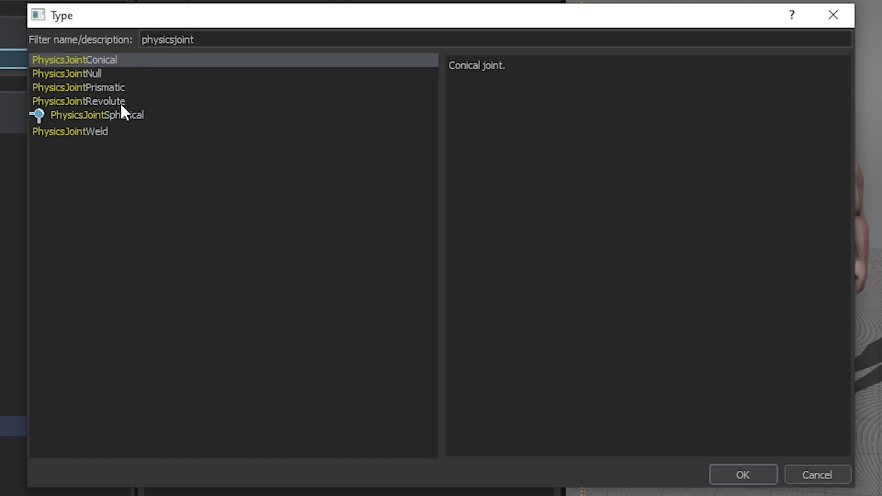
double_click(120, 101)
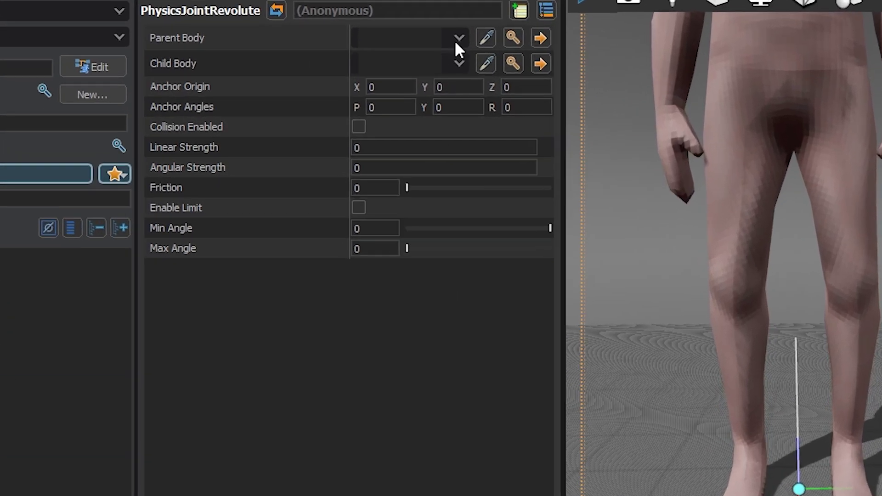
Step: Set the revolute joint's Parent Body to leg_upper_L and its Child Body to leg_lower_L
click(454, 40)
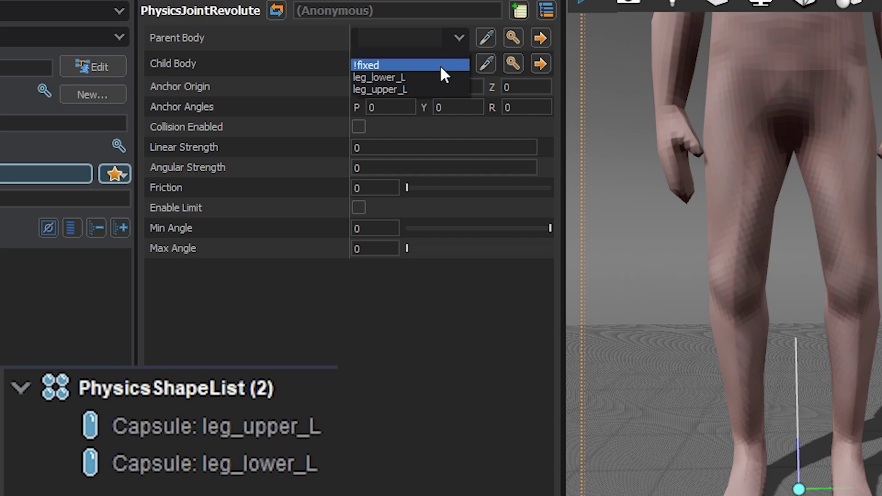
click(429, 89)
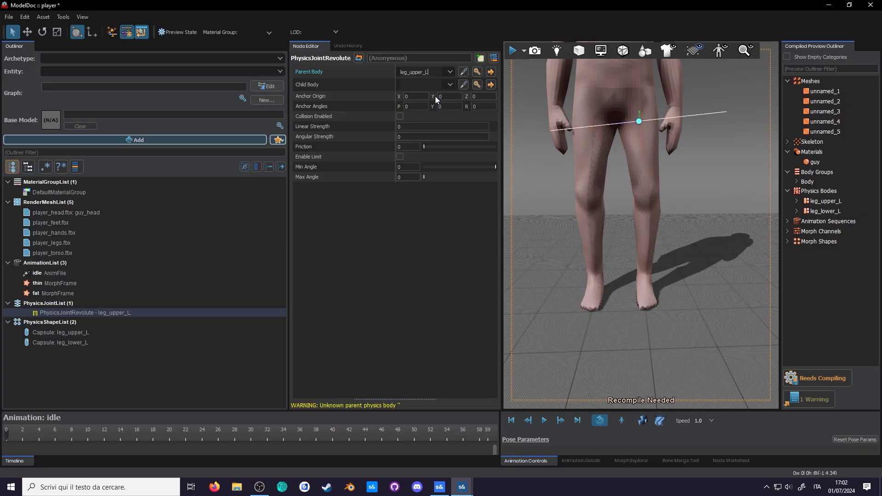
click(449, 85)
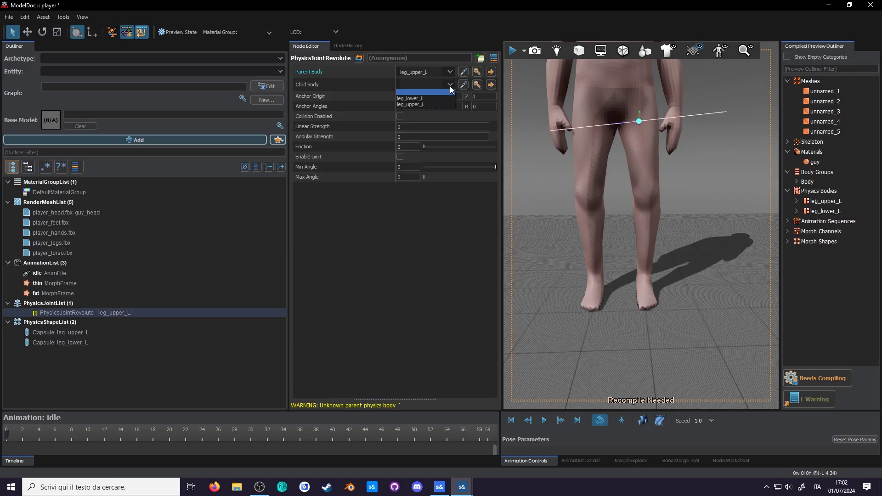
click(440, 98)
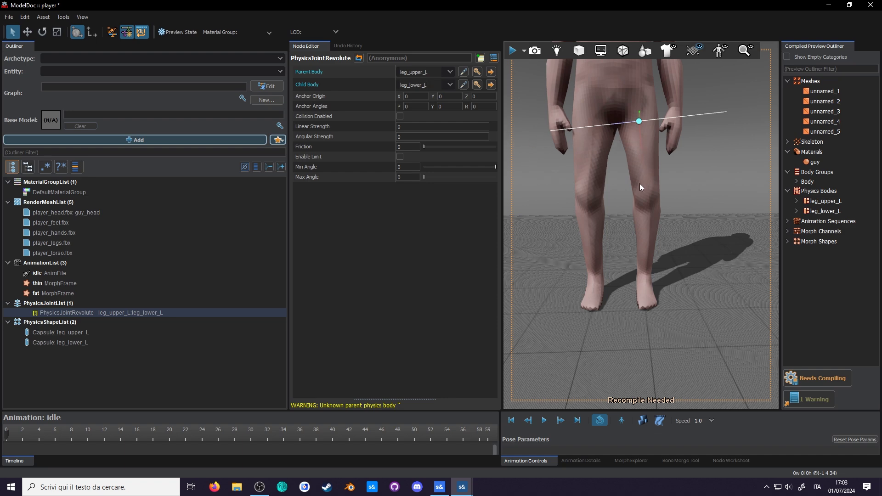
Step: Move the revolute joint's anchor down to the left knee in local space, about 13.1 along X
right_drag(639, 189, 673, 196)
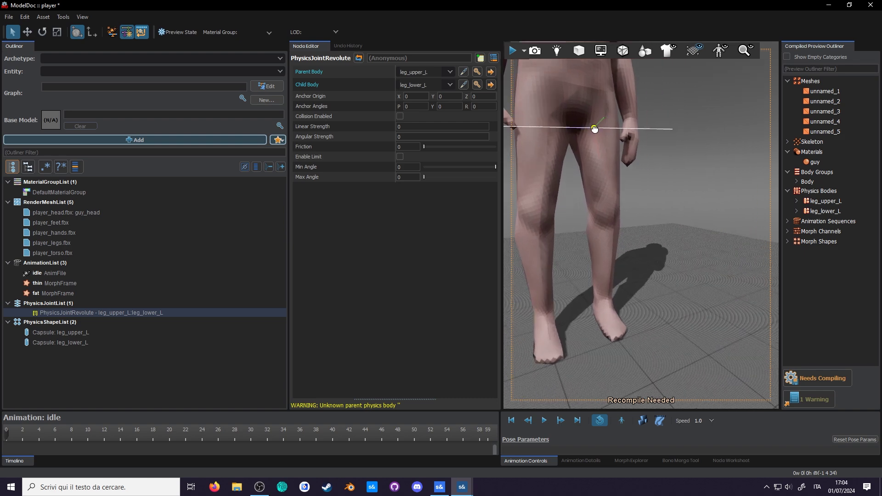
drag(593, 130, 614, 206)
key(ctrl+z)
click(28, 34)
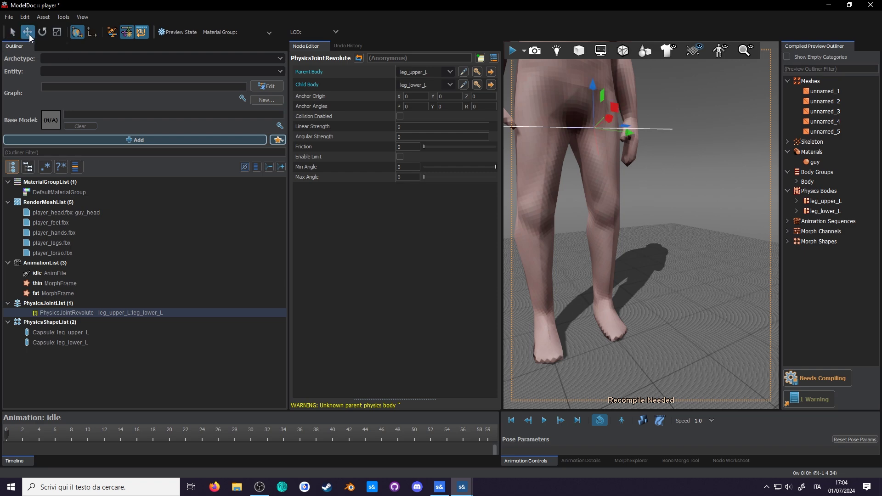
click(92, 32)
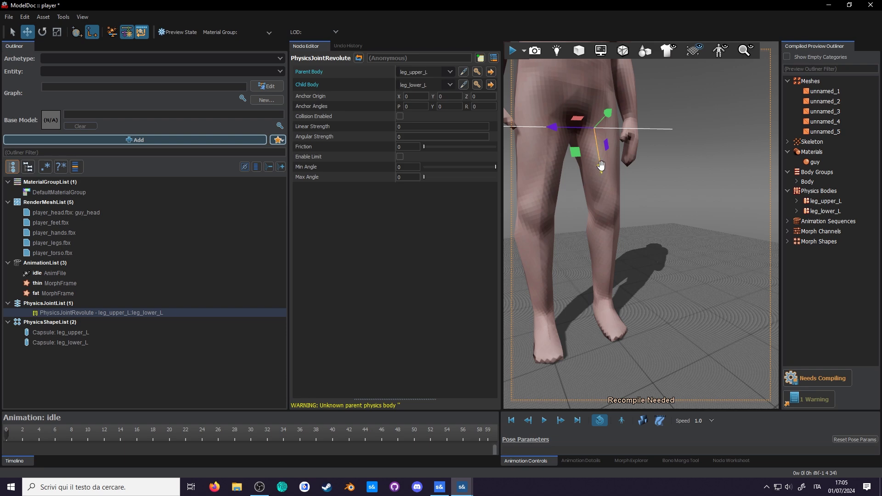
drag(600, 165, 613, 246)
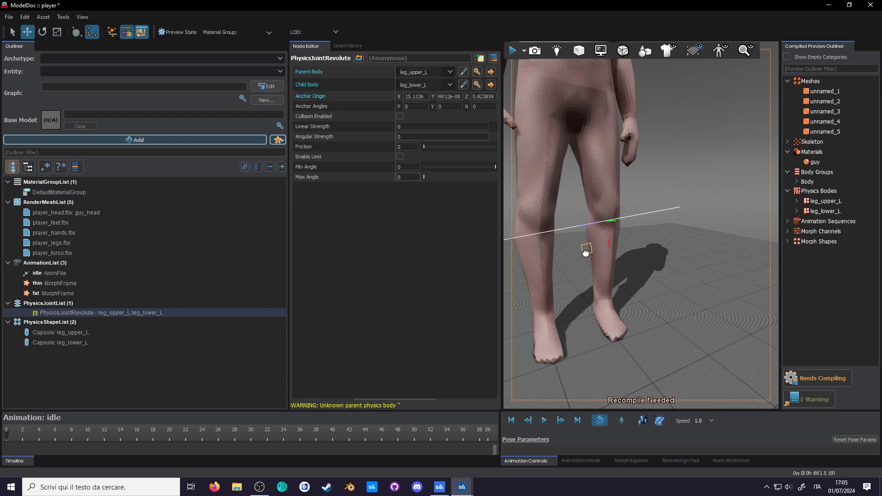
Step: Save and compile the model, and test the knee joint in the physics preview by pulling the leg around
key(ctrl+s)
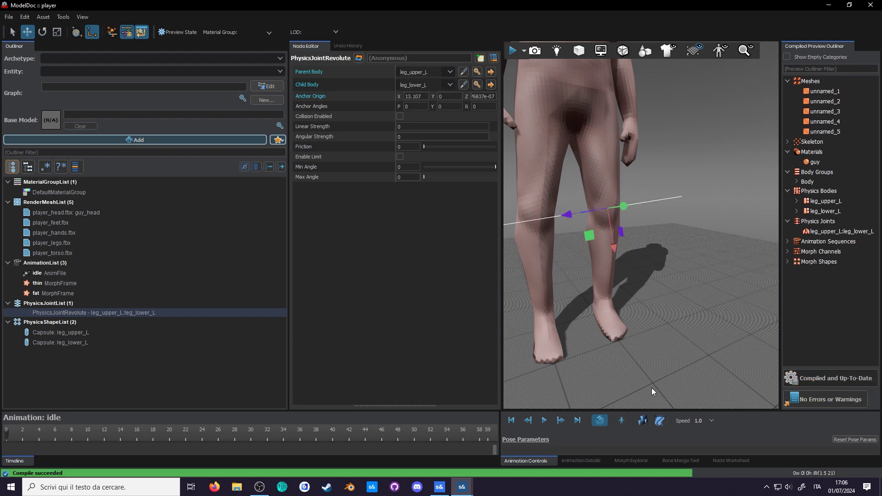
click(644, 421)
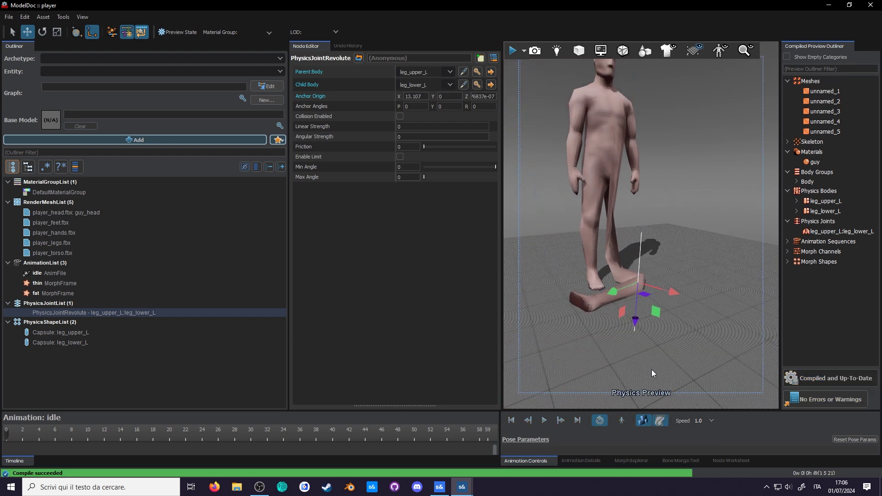
drag(636, 285, 668, 279)
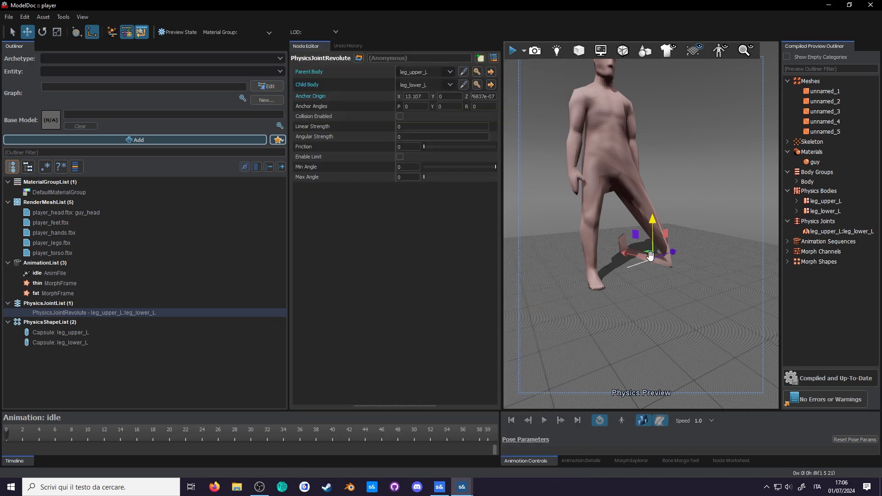
drag(646, 260, 655, 277)
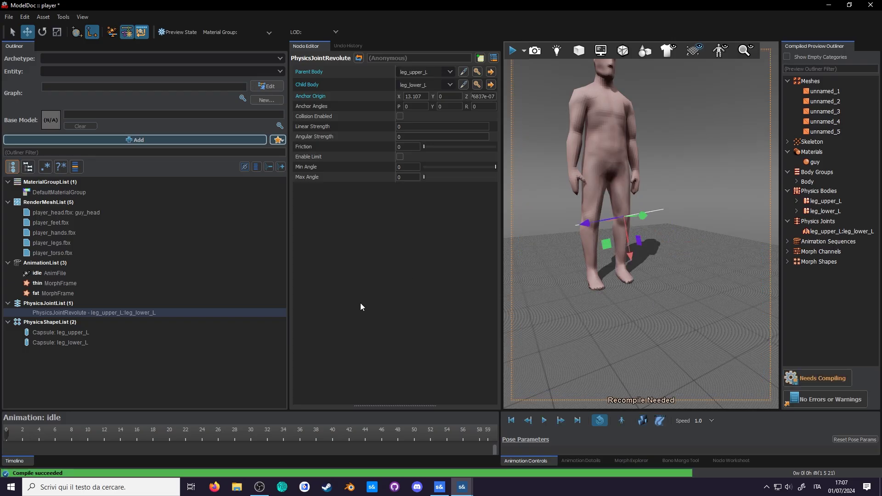
Step: Replace the leg_upper_L capsule with a PhysicsMeshFromRender node whose parent bone is leg_upper_L
click(97, 332)
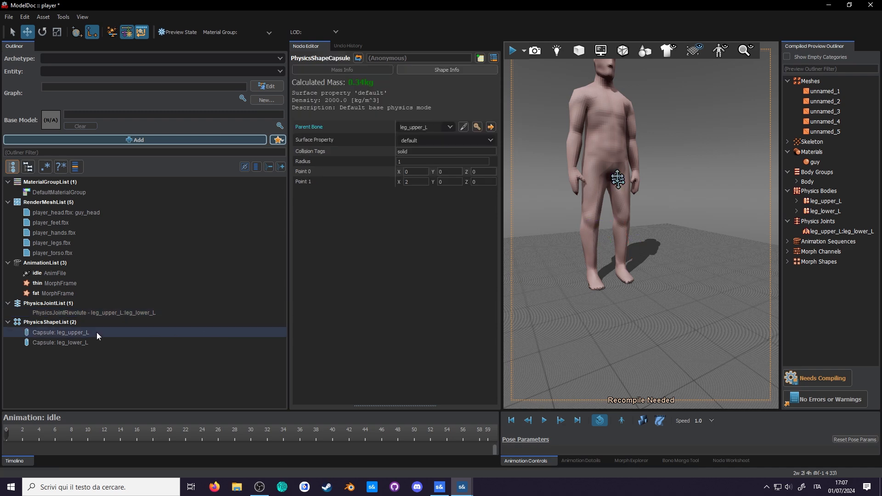
key(Delete)
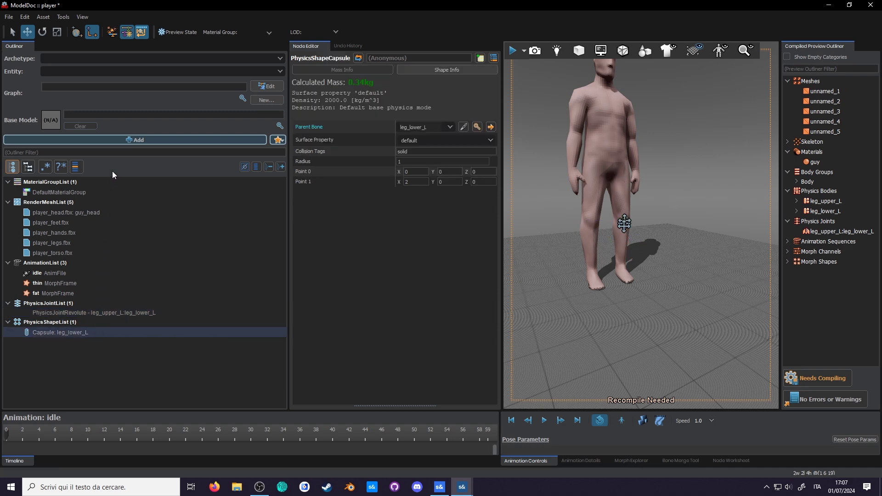
click(123, 140)
text(physicsmesh)
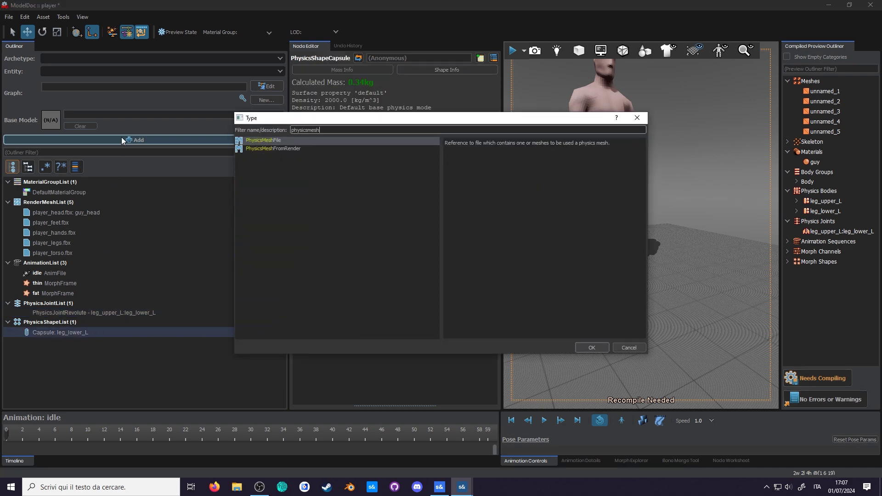
double_click(290, 148)
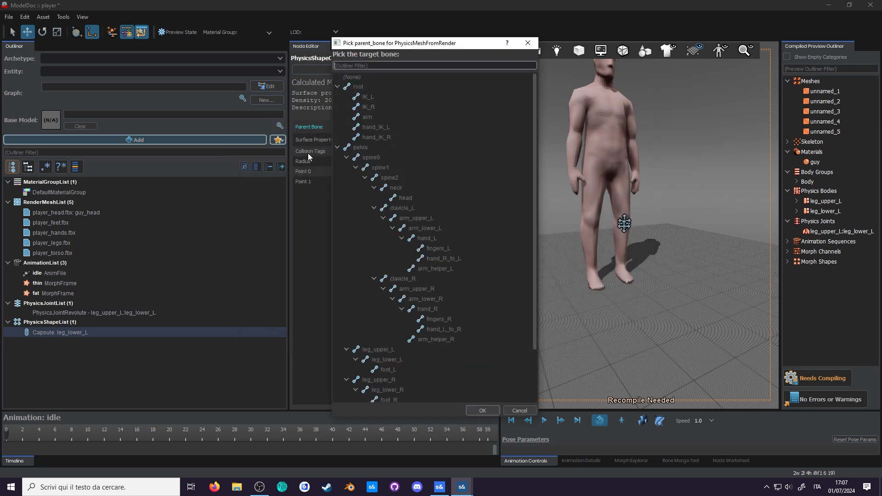
double_click(392, 349)
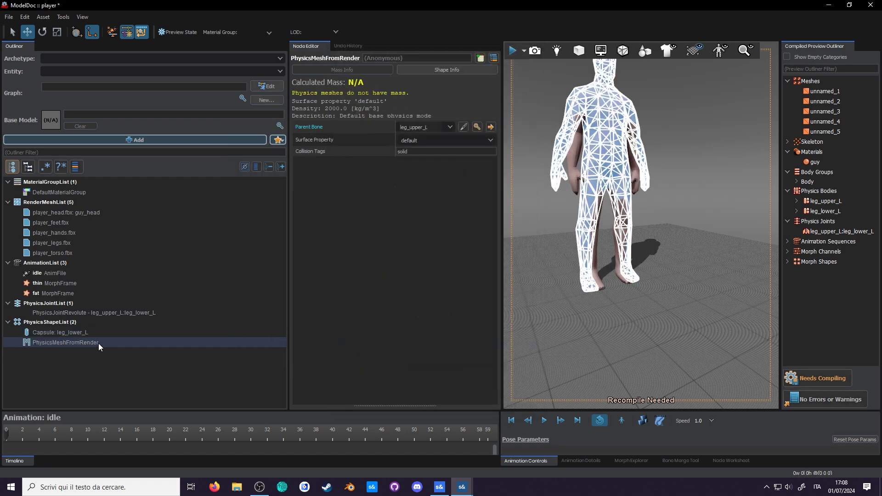
Step: Check the leg_lower_L capsule together with the render physics mesh, and compile the model
ctrl+click(92, 336)
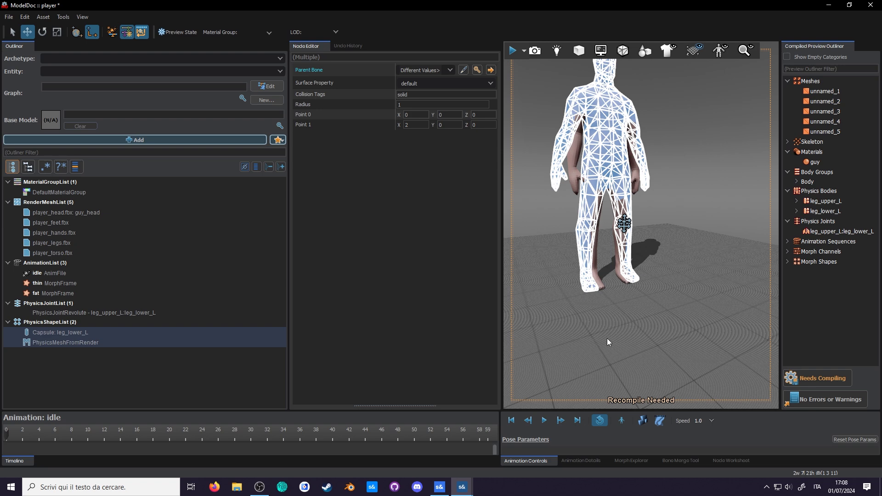
click(223, 394)
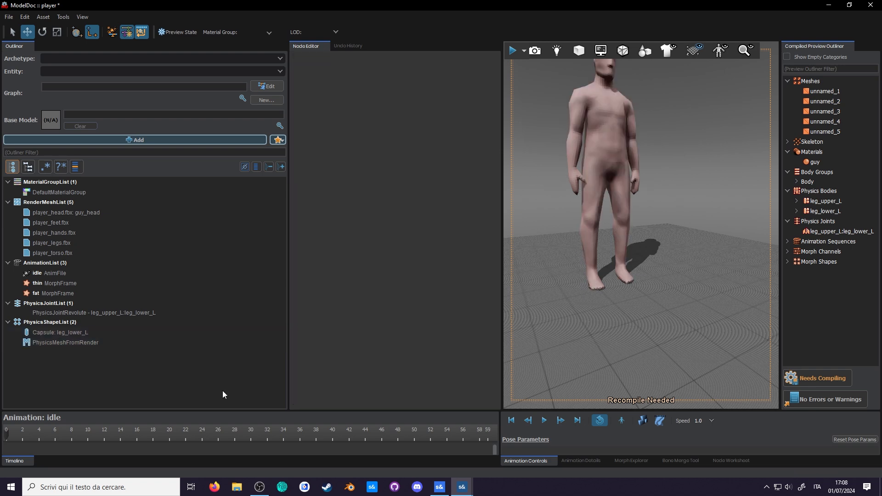
click(814, 375)
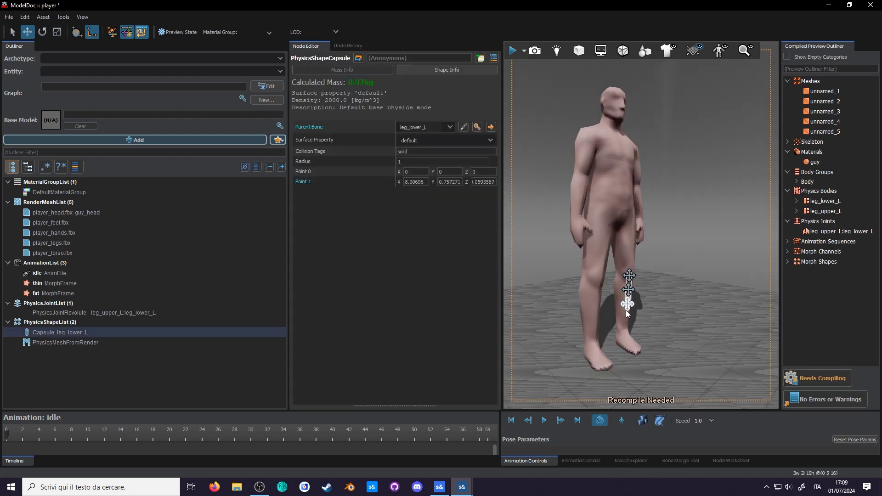
Step: Stretch the leg_lower_L capsule to the ankle, with Point 1 at about 15.6, 1.3, 0.3, and set its radius to 2
drag(627, 304, 624, 332)
double_click(399, 161)
text(2)
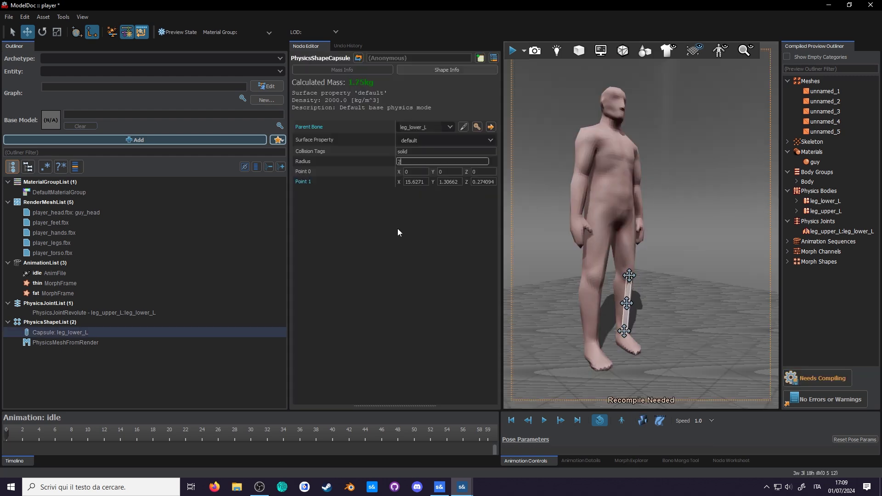
click(398, 232)
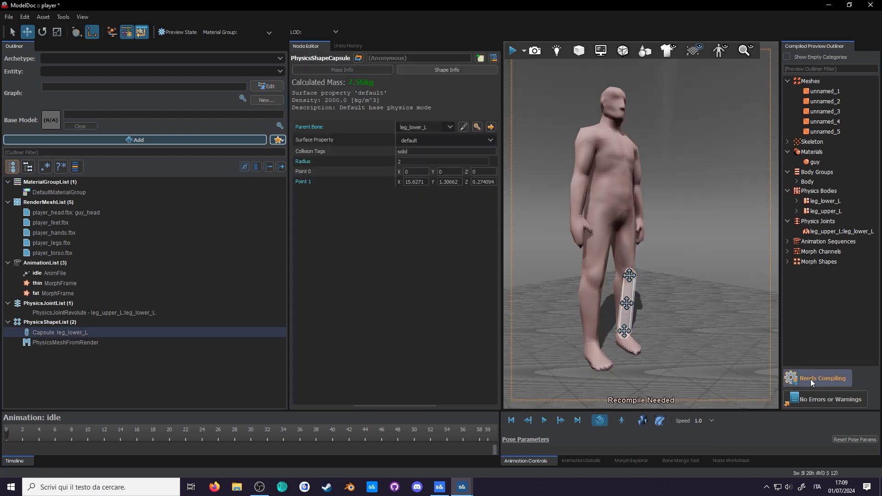
Step: Recompile the model and test the knee in the physics preview by pulling the lower leg
click(715, 362)
click(801, 374)
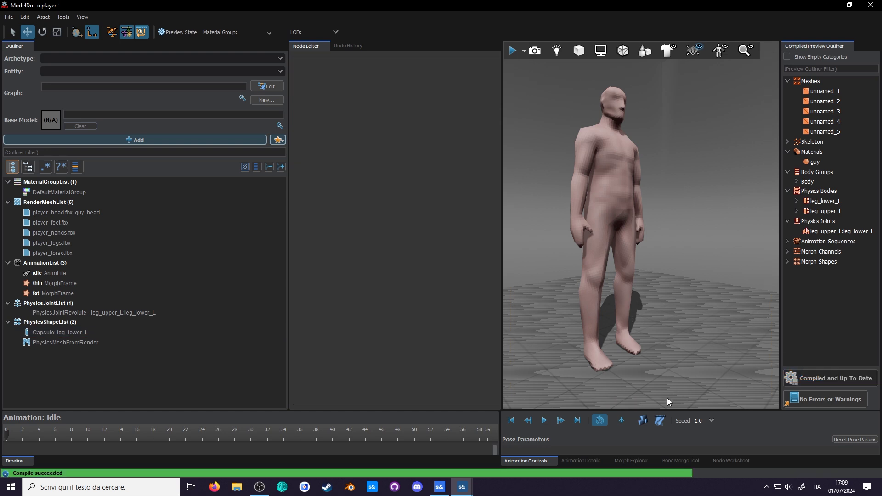
click(643, 421)
mouse_move(623, 324)
mouse_down()
mouse_move(672, 290)
mouse_move(560, 302)
mouse_move(659, 301)
mouse_move(677, 287)
mouse_move(675, 339)
mouse_move(599, 316)
mouse_move(641, 322)
mouse_up()
right_drag(668, 284, 652, 294)
drag(682, 304, 679, 179)
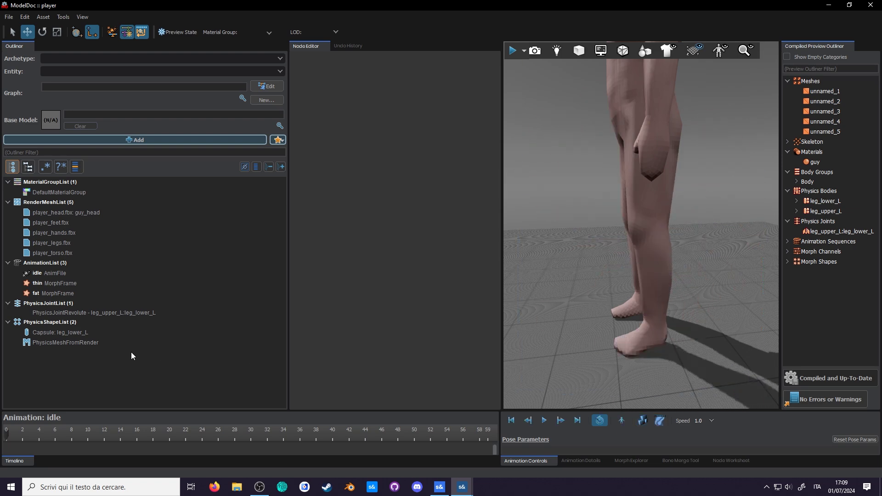
Step: Enable the revolute joint's limit with a Min Angle of about -100 and a Max Angle of 15, and save the model
click(120, 312)
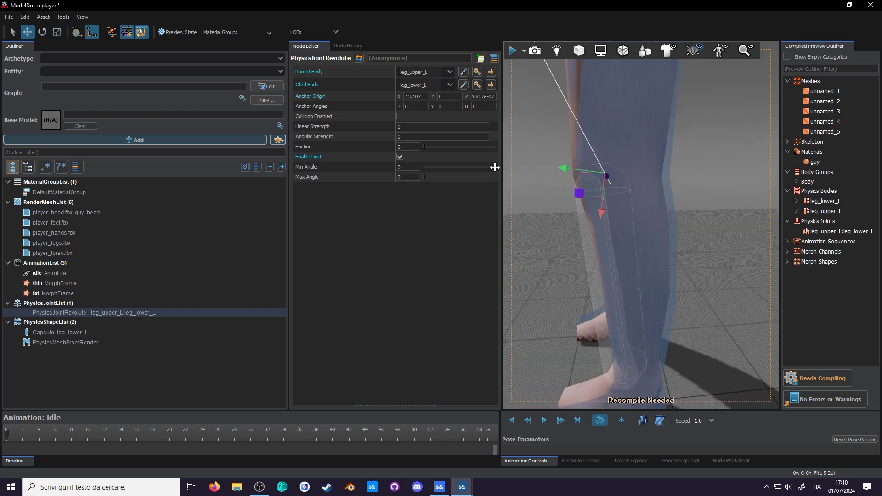
drag(495, 167, 455, 165)
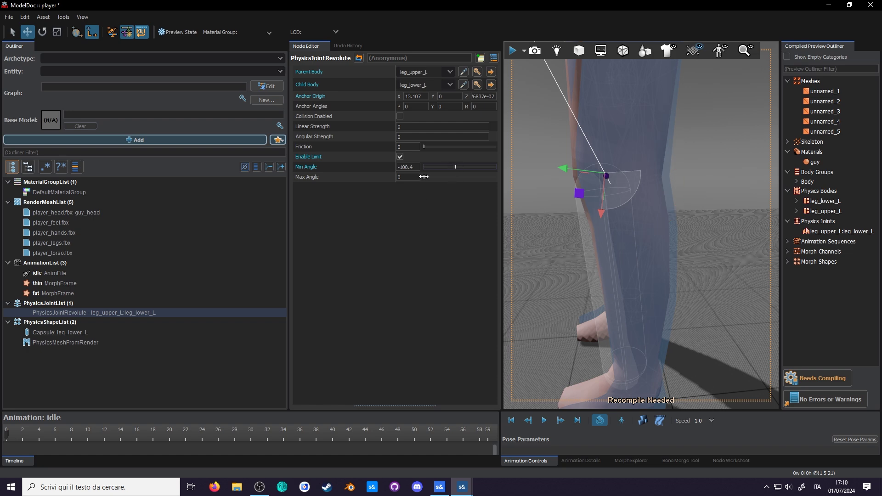
drag(423, 177, 430, 177)
key(ctrl+s)
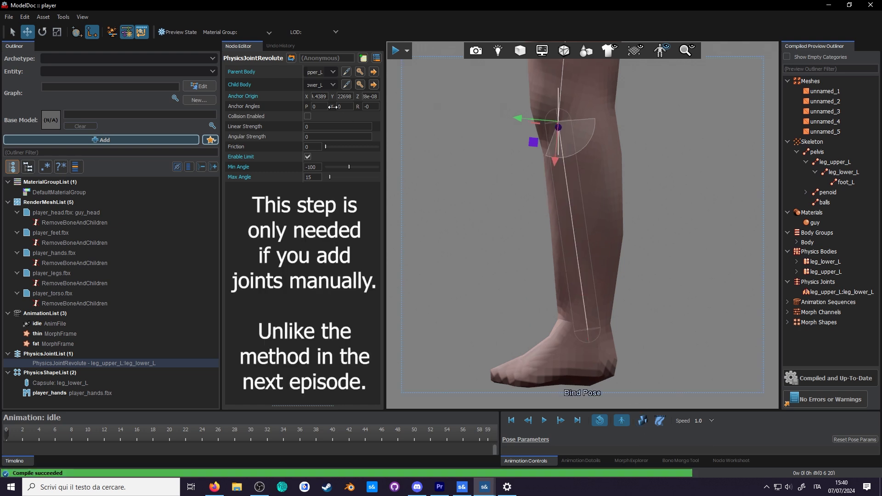
Step: Set the revolute joint's anchor yaw to -12 and test the limits by swinging the lower leg in the physics preview
drag(332, 107, 325, 109)
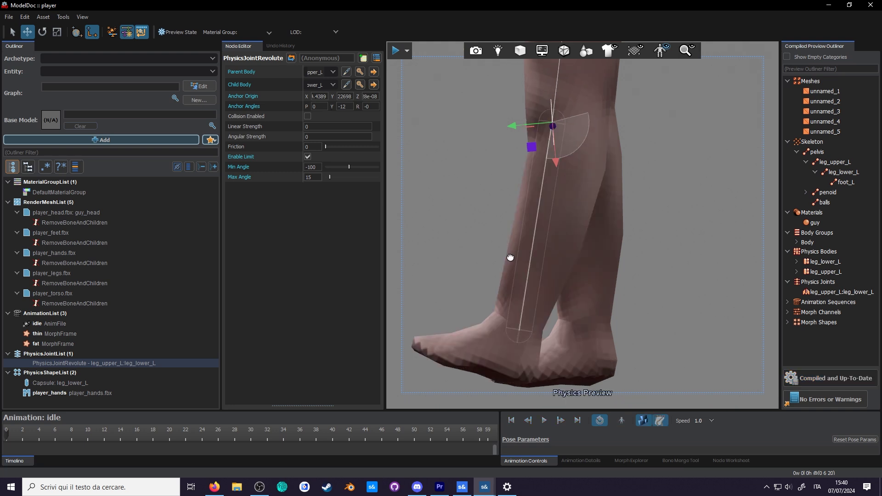
drag(510, 258, 603, 68)
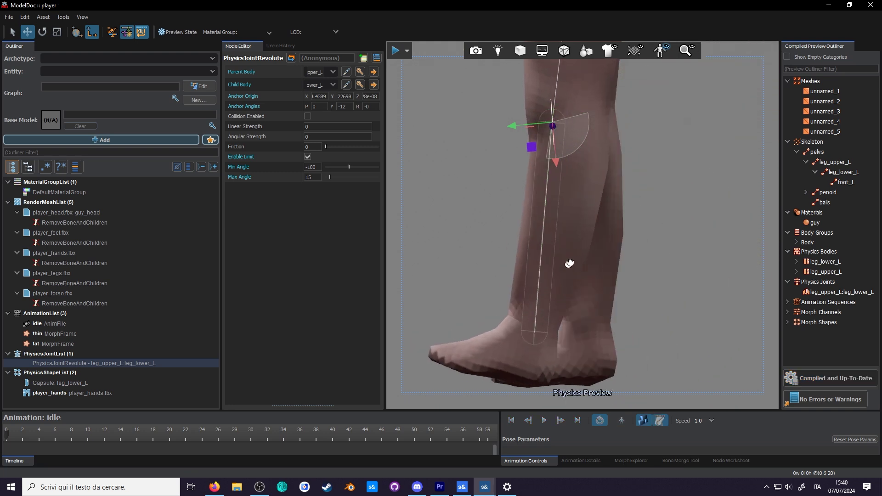
drag(568, 264, 537, 303)
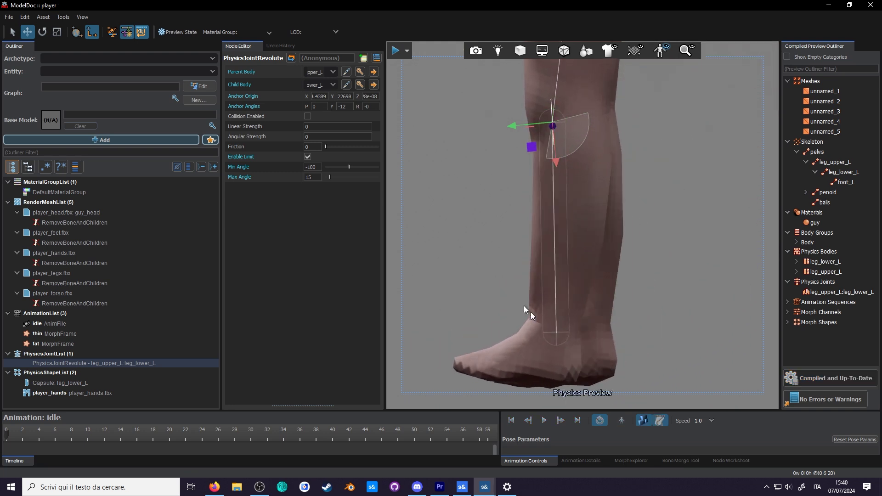
click(645, 423)
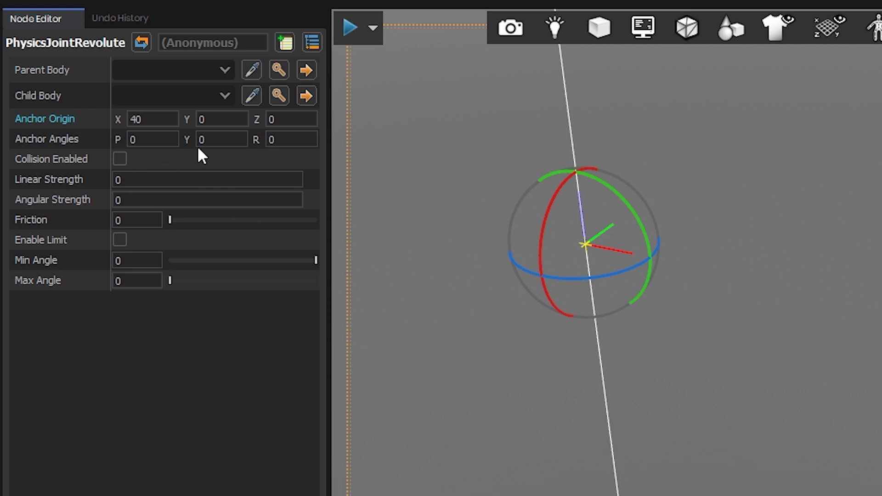
Step: Try rotating the anchor of a revolute joint without assigned bodies, including a turn around its yaw axis
mouse_move(645, 230)
mouse_down()
mouse_move(588, 267)
mouse_move(626, 188)
mouse_move(639, 270)
mouse_move(636, 230)
mouse_up()
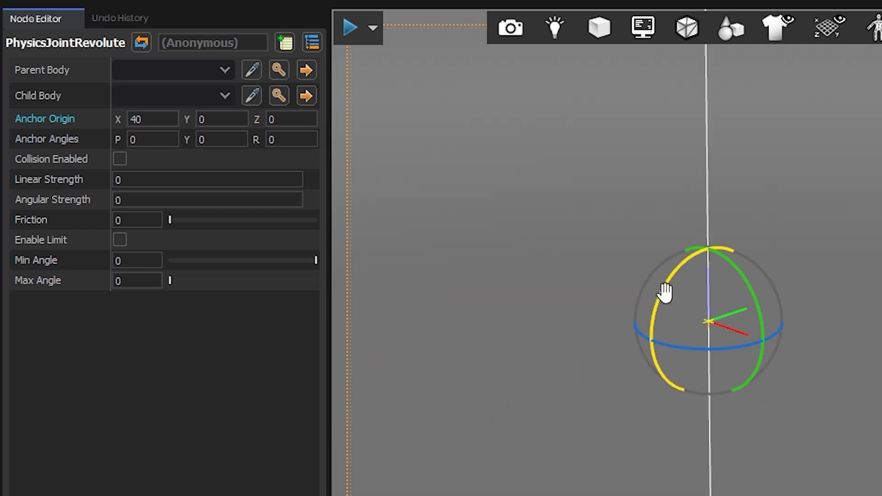
drag(663, 291, 856, 275)
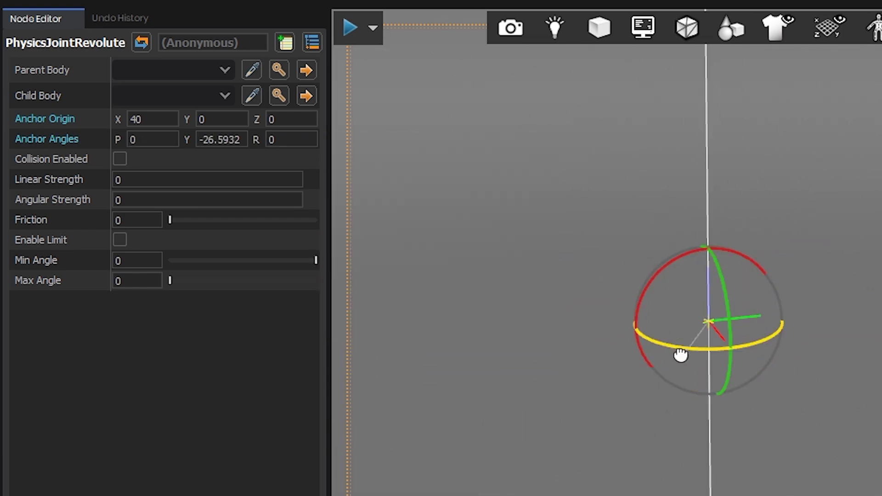
drag(679, 354, 730, 356)
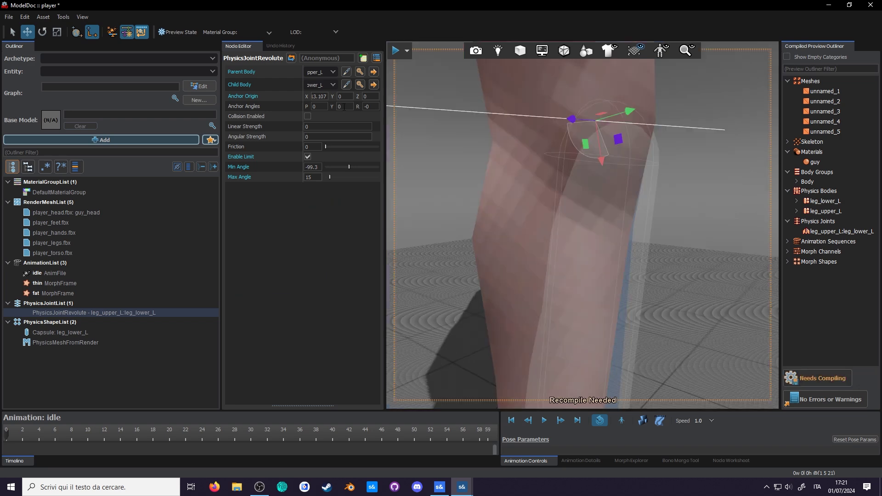
Step: Set the knee joint's anchor yaw to -10, compile the model, and test the lower leg's swing in the physics preview
click(344, 105)
text(10)
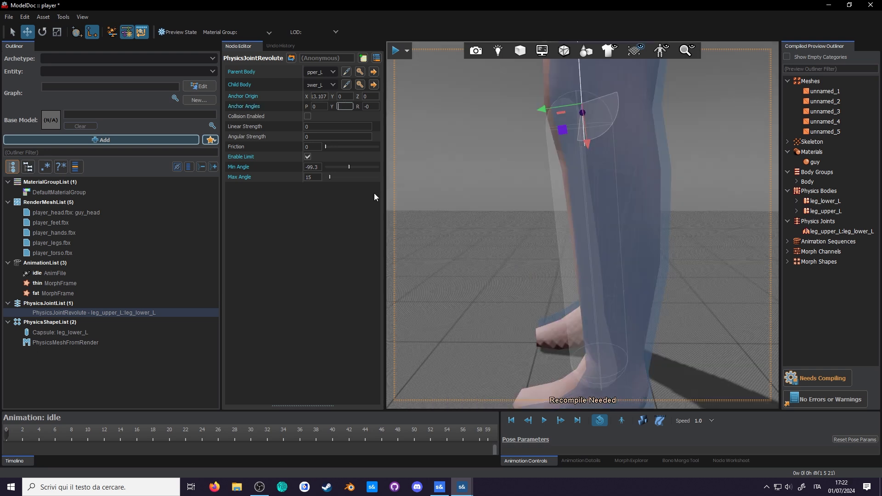
text(-)
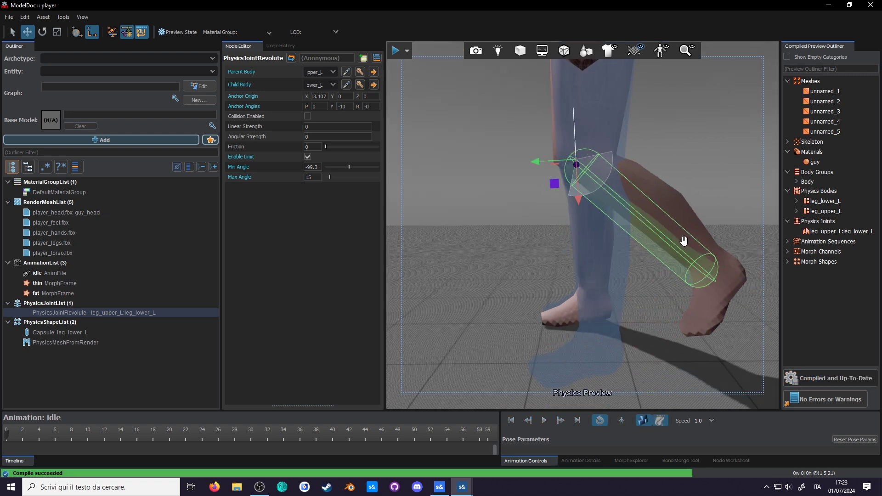
drag(683, 240, 701, 233)
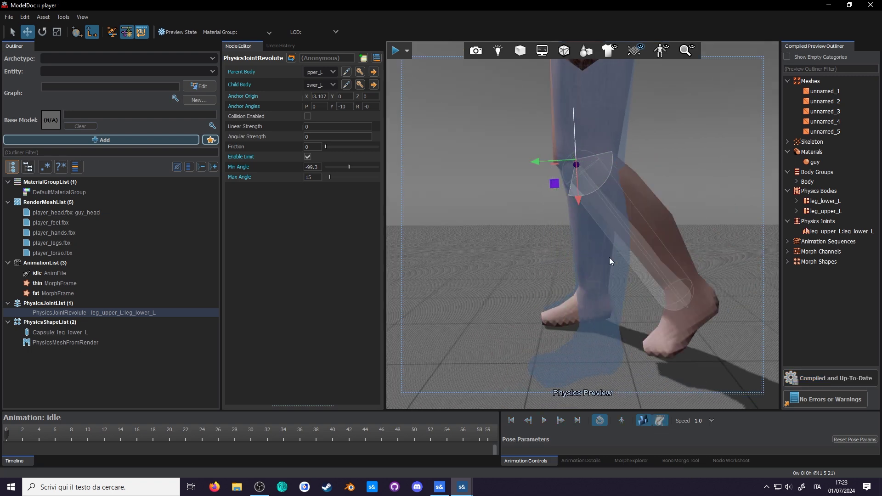